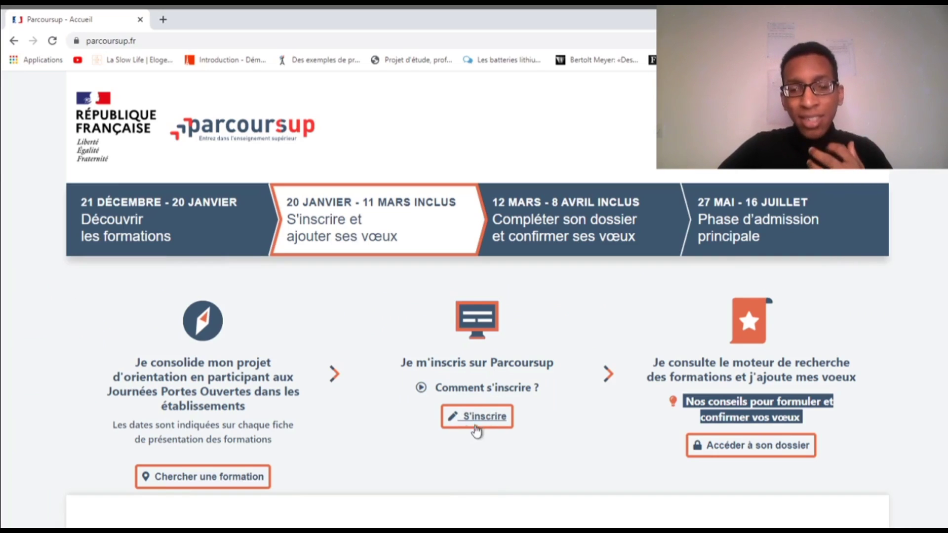
# Begin a new Parcoursup registration with 'Je commence mon inscription' to reach the user charter
pyautogui.click(484, 421)
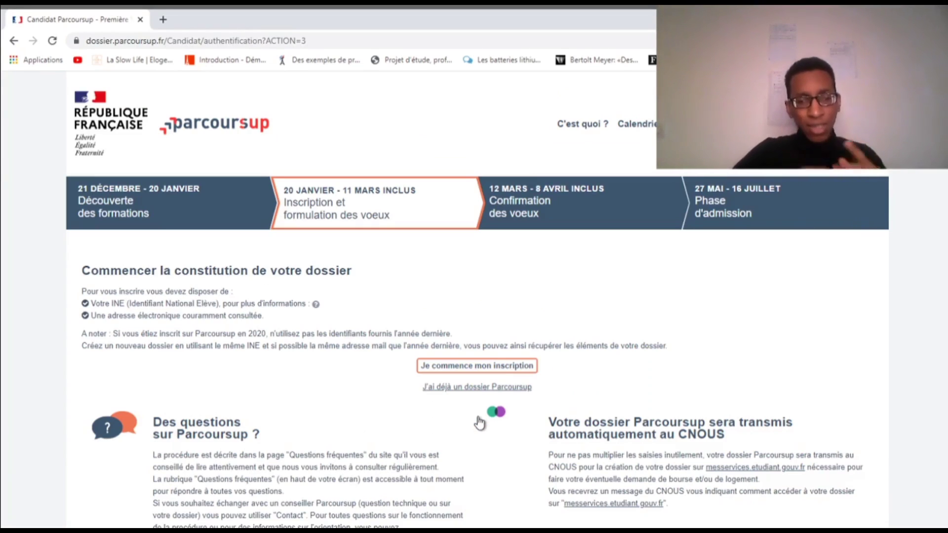
pyautogui.scroll(-1, 448, 402)
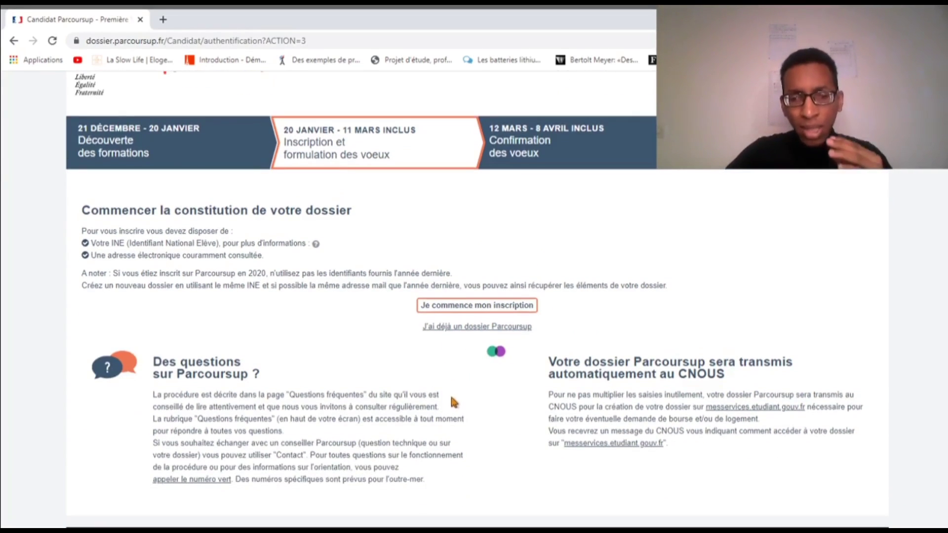
pyautogui.scroll(-1, 455, 396)
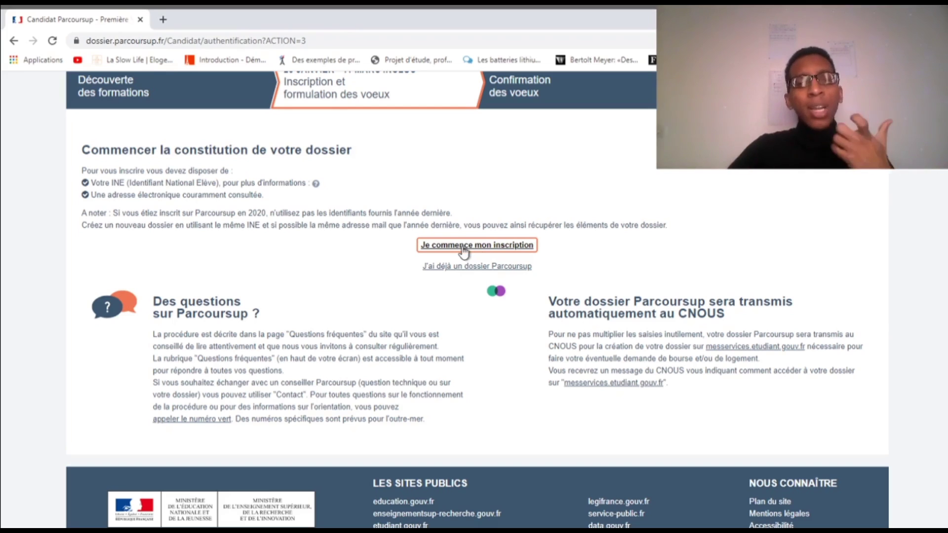
pyautogui.click(478, 254)
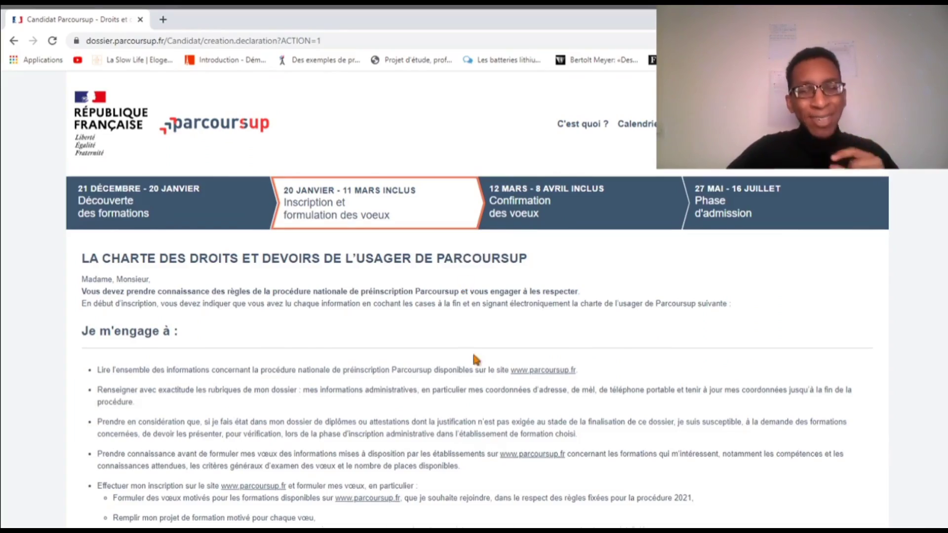
pyautogui.scroll(-5, 474, 355)
pyautogui.scroll(-4, 475, 349)
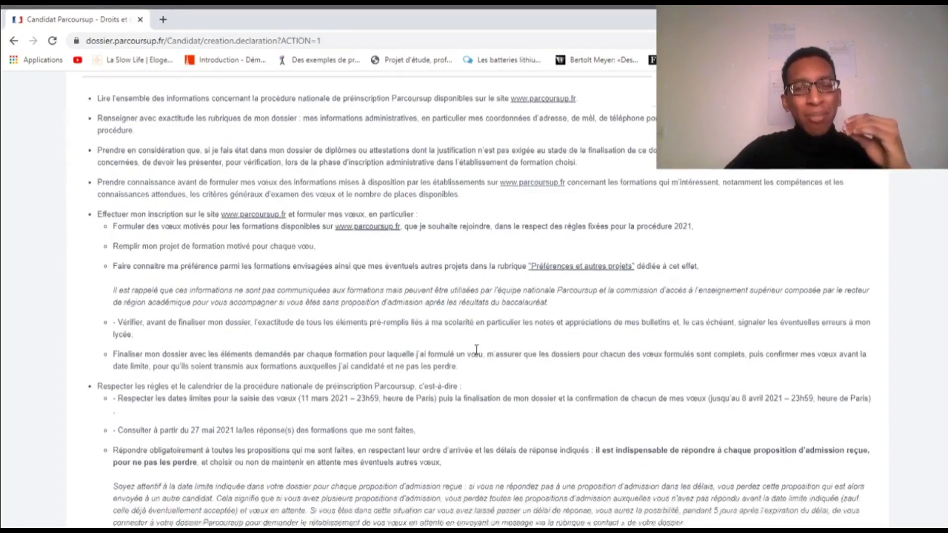
pyautogui.scroll(-8, 478, 349)
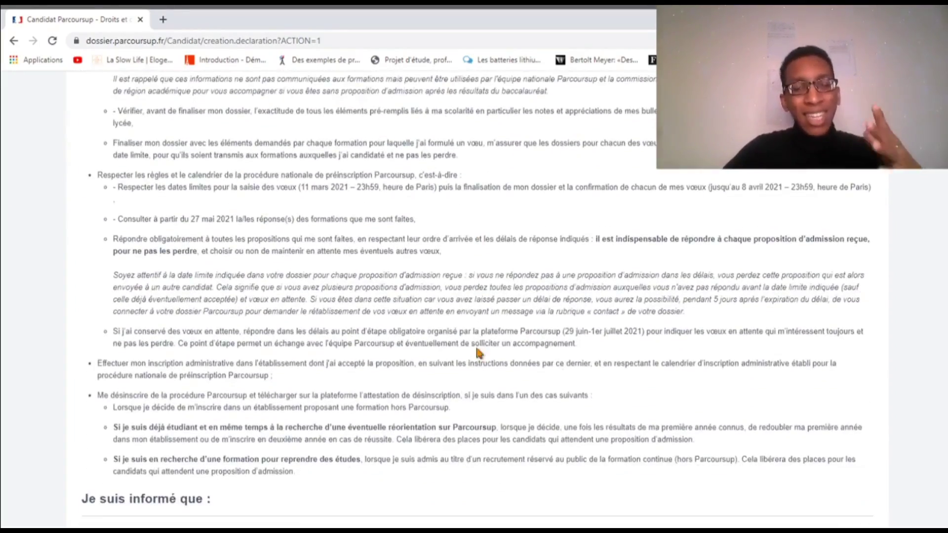
pyautogui.scroll(-3, 479, 354)
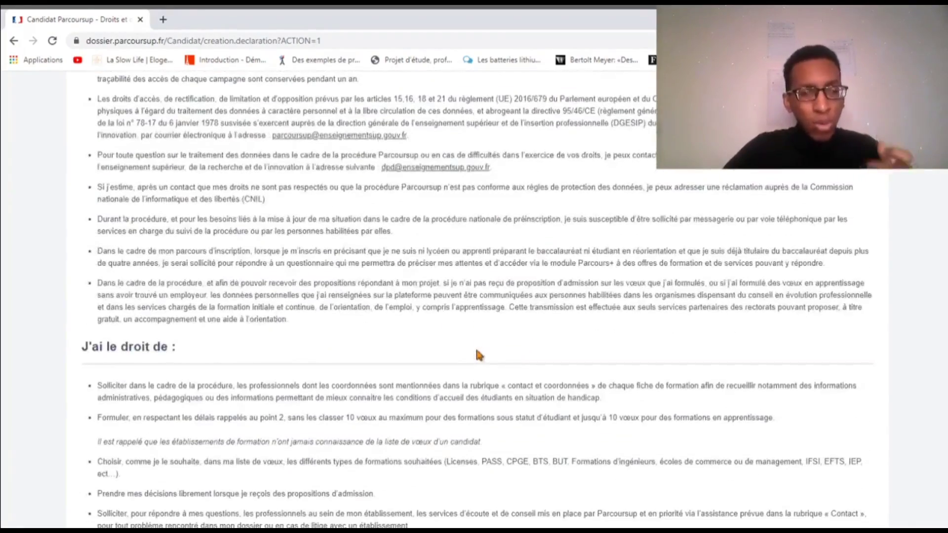
pyautogui.scroll(-8, 479, 354)
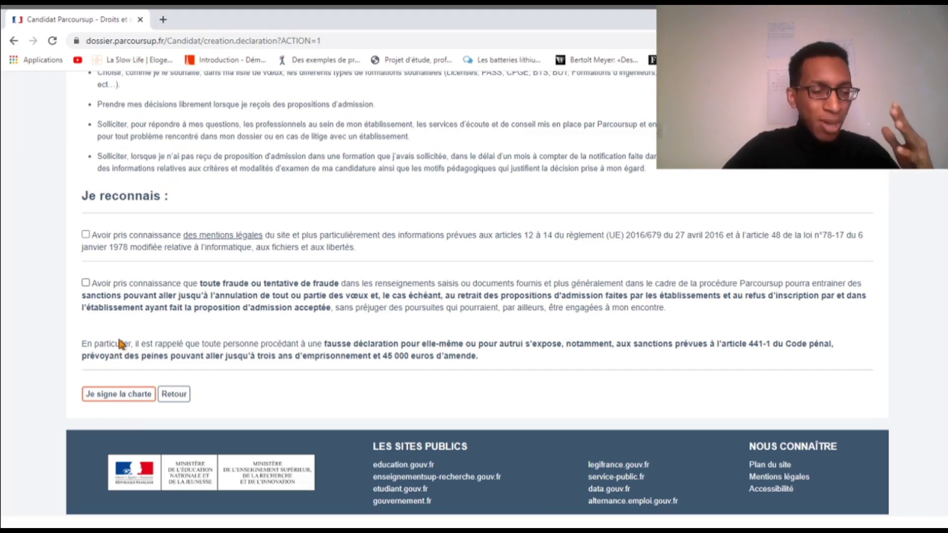
# Acknowledge the legal notices and the fraud-sanctions warning, then sign the charter
pyautogui.click(86, 235)
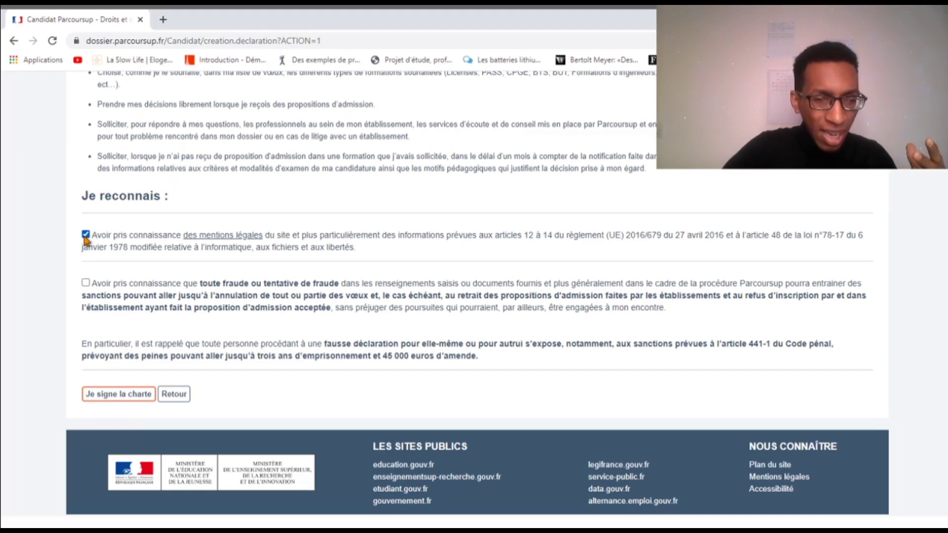
pyautogui.click(86, 282)
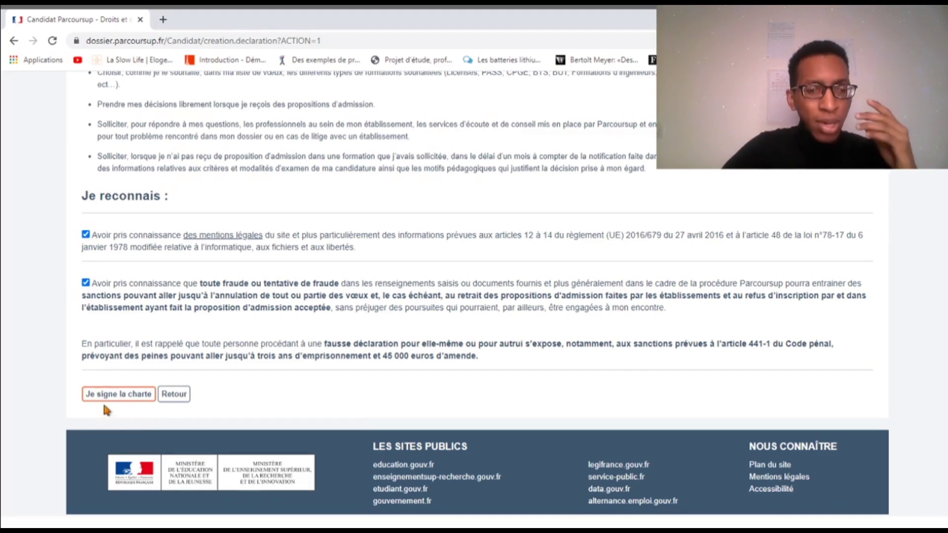
pyautogui.click(129, 397)
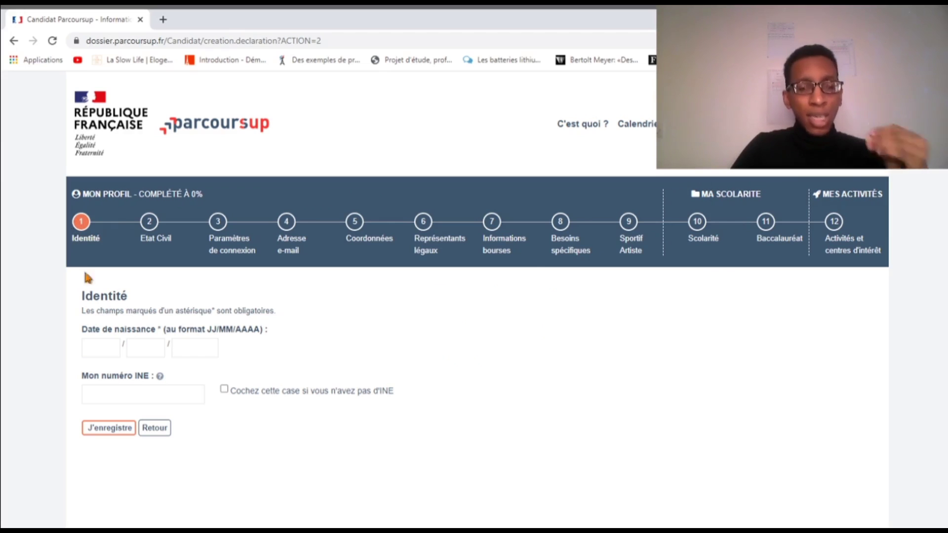
pyautogui.scroll(-1, 105, 326)
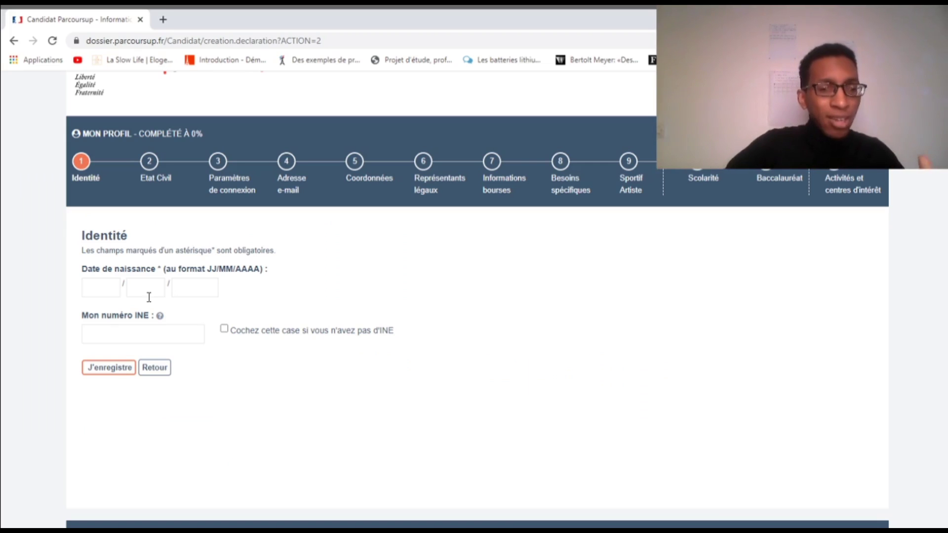
pyautogui.click(113, 287)
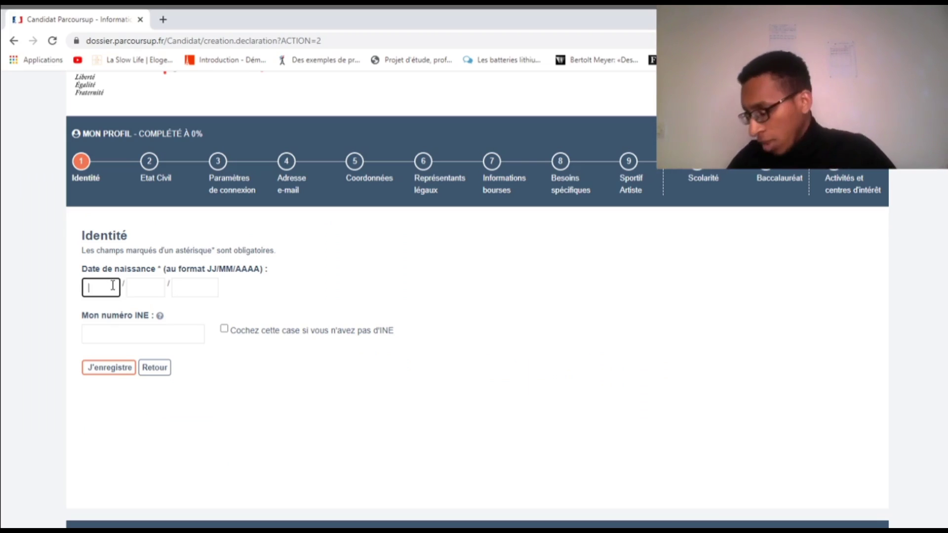
pyautogui.write('12')
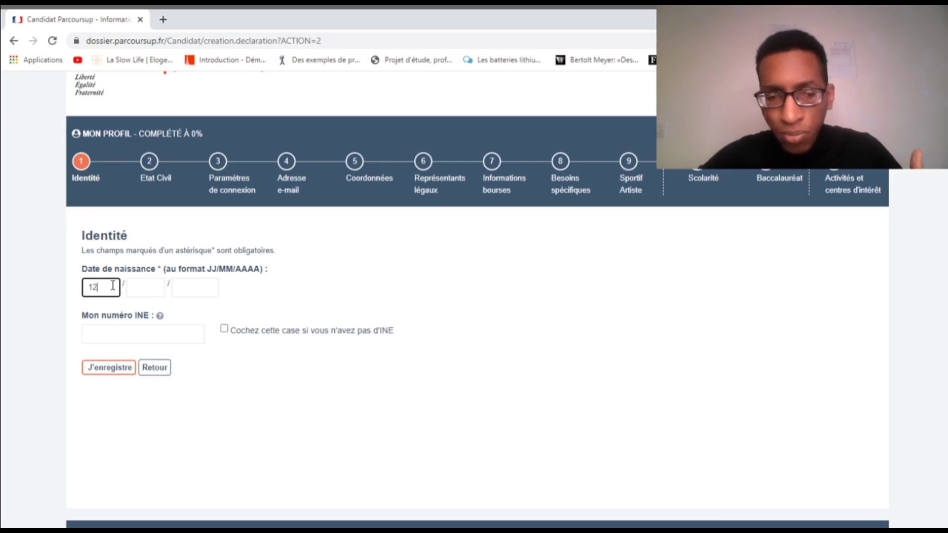
pyautogui.click(138, 282)
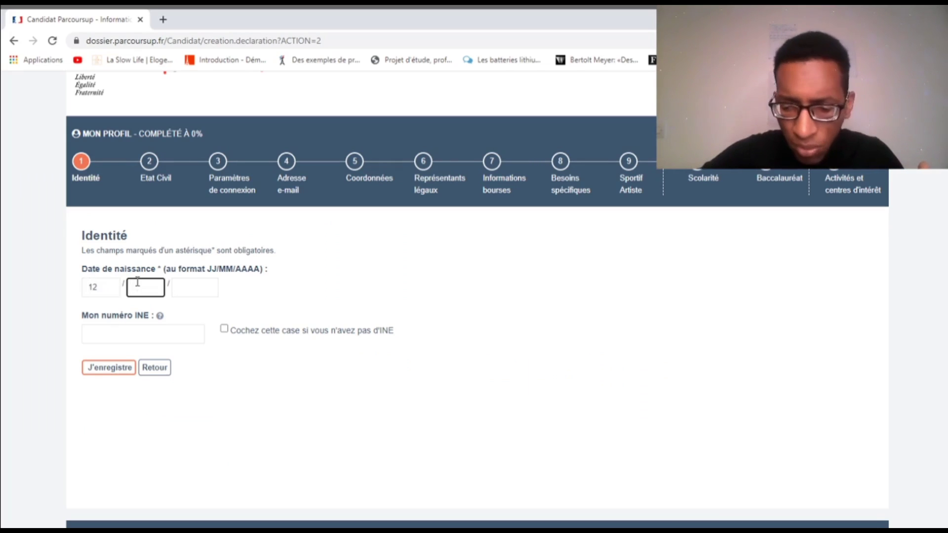
pyautogui.write('10')
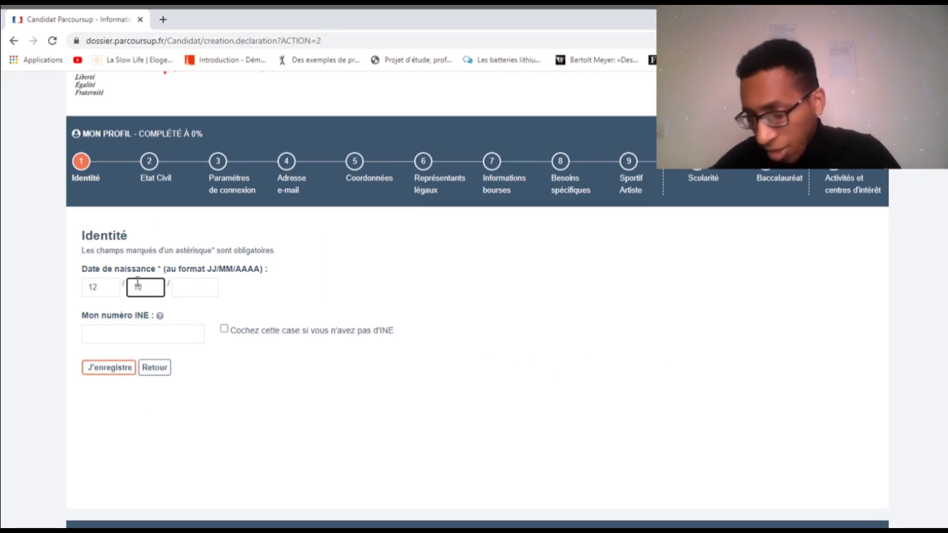
pyautogui.click(175, 290)
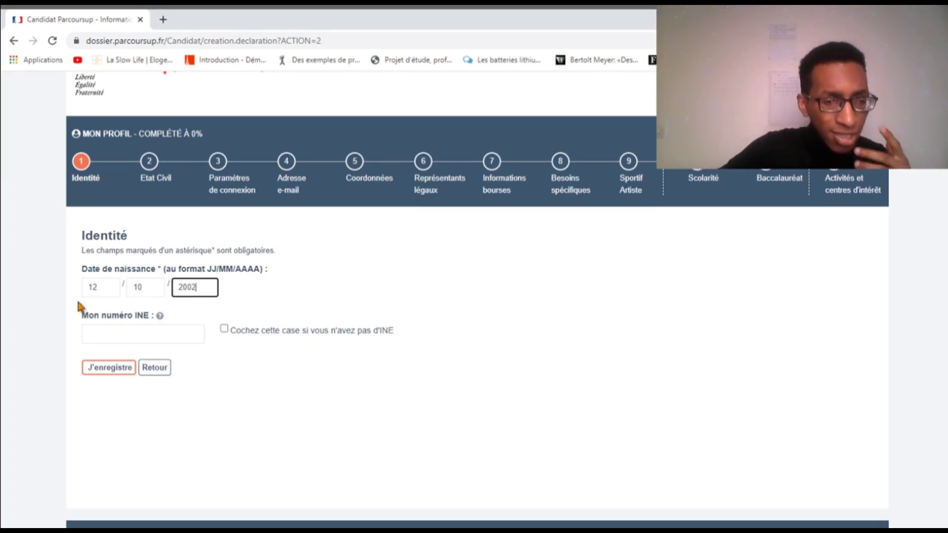
pyautogui.click(38, 292)
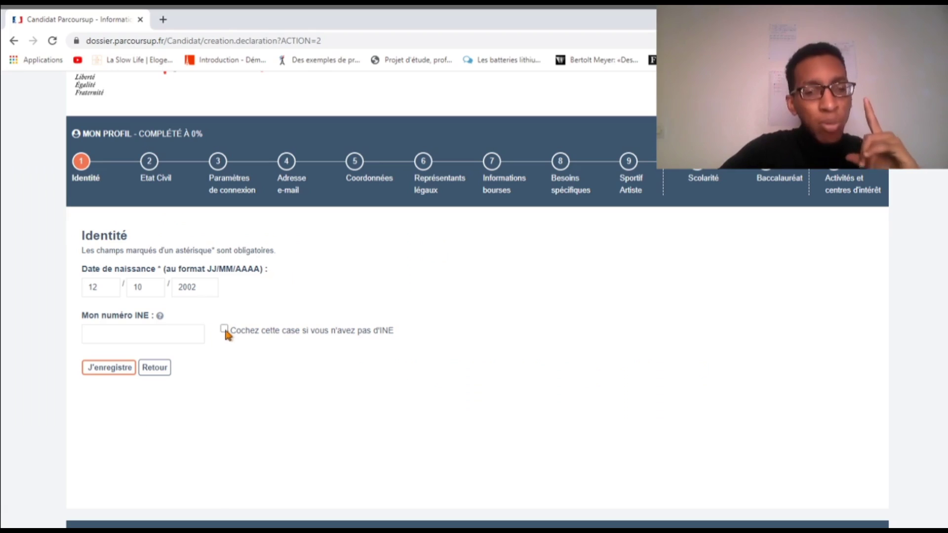
# Tick the 'no INE' box and save the Identité details
pyautogui.click(225, 329)
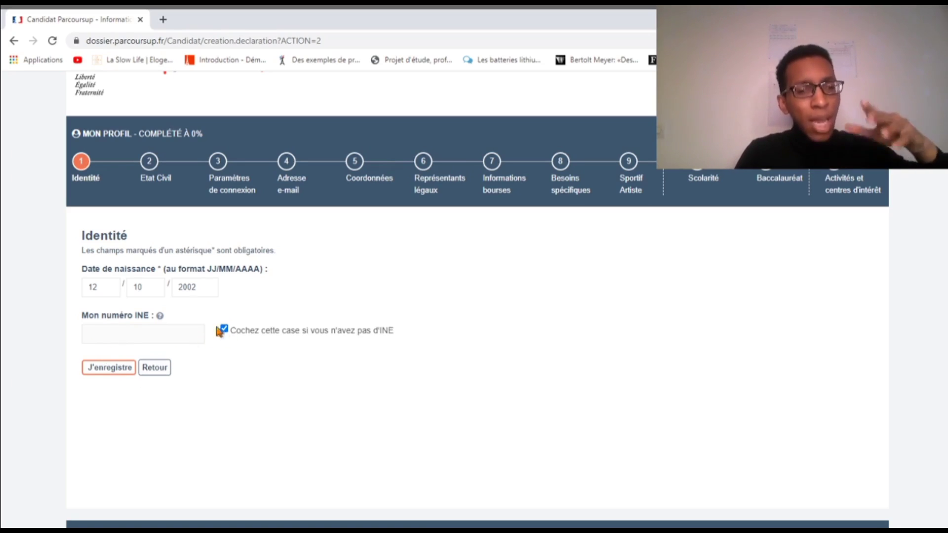
pyautogui.click(104, 370)
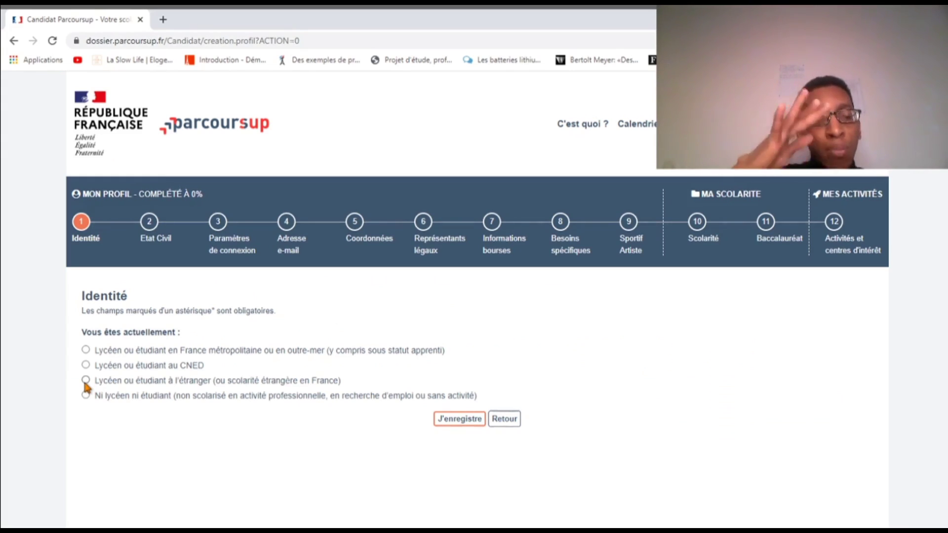
# Choose 'Lycéen ou étudiant à l'étranger' as the current situation and save it
pyautogui.click(87, 382)
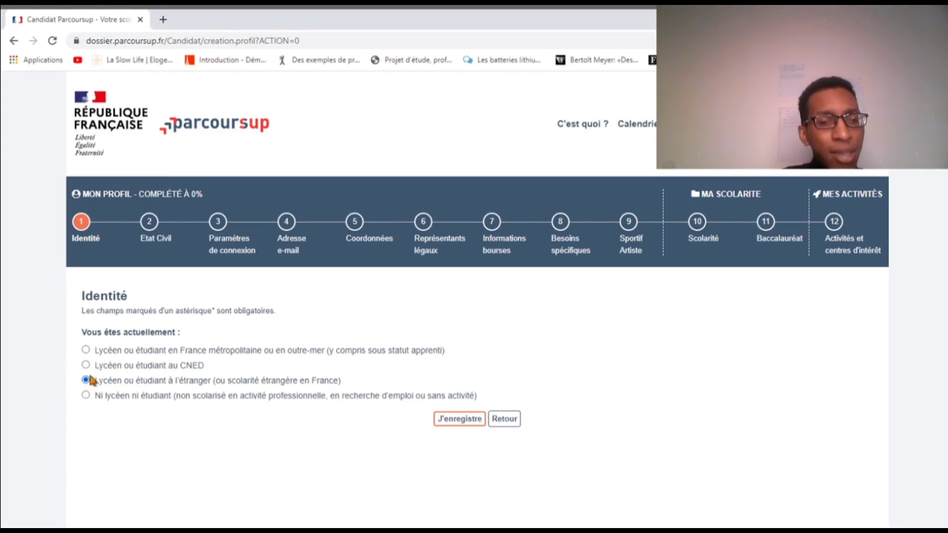
pyautogui.click(453, 431)
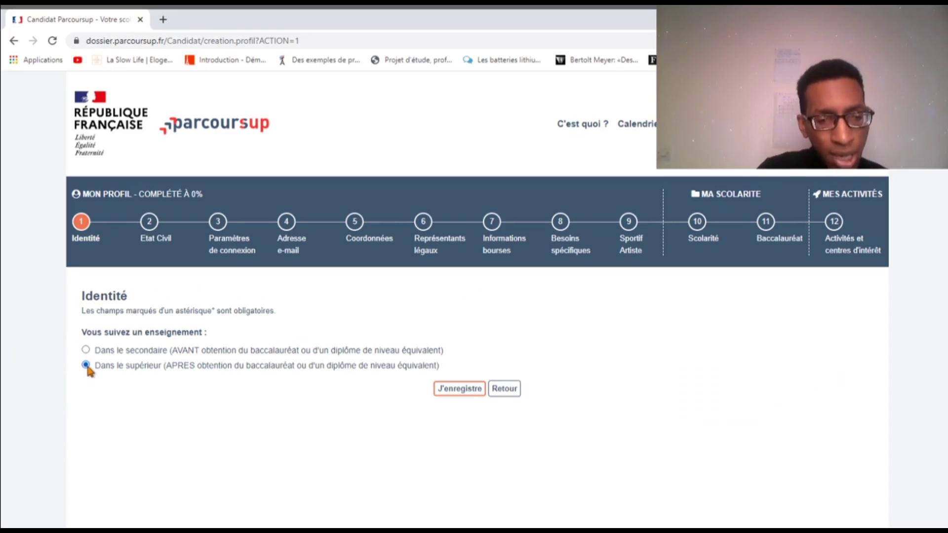
# Save 'Dans le supérieur' and confirm current schooling abroad, reaching 'Identité - 1ère saisie'
pyautogui.click(447, 391)
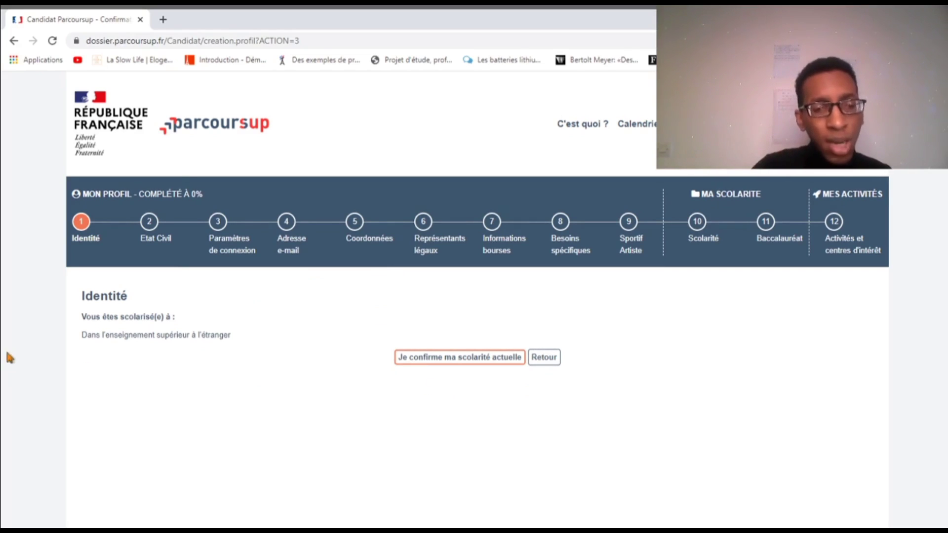
pyautogui.click(446, 364)
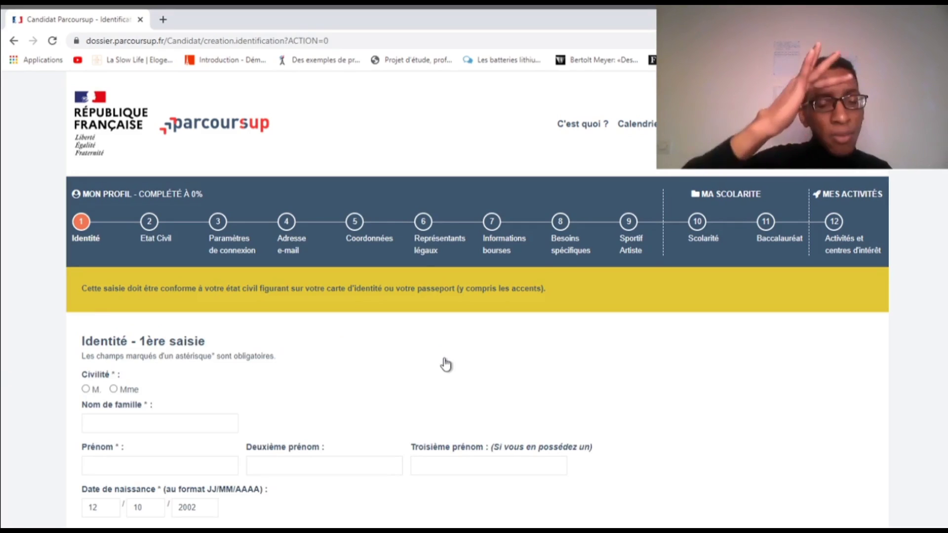
pyautogui.scroll(-2, 132, 352)
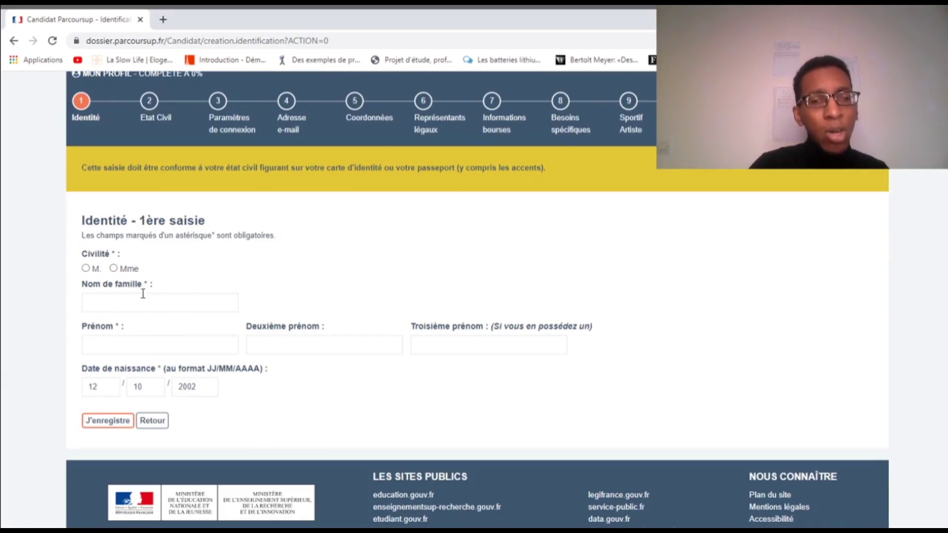
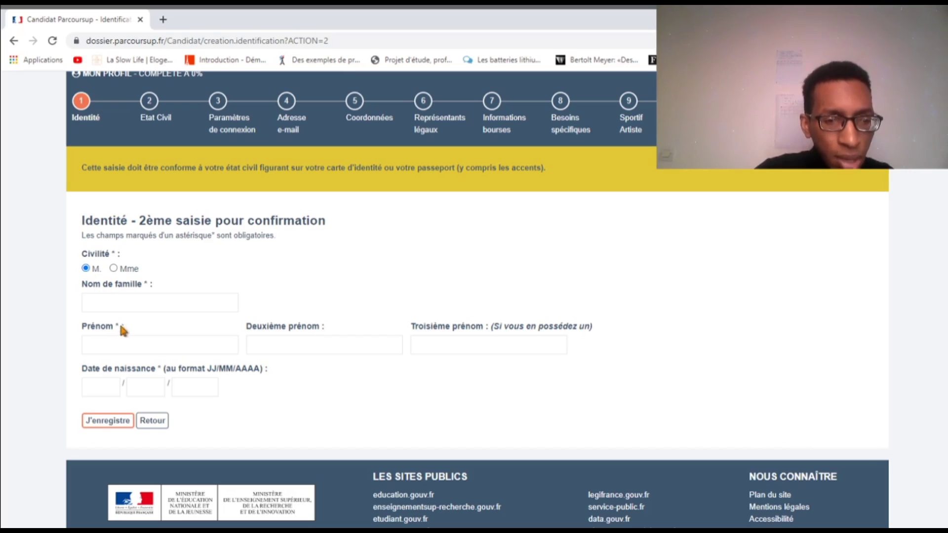
# Start entering the family name on the identity confirmation form
pyautogui.click(133, 301)
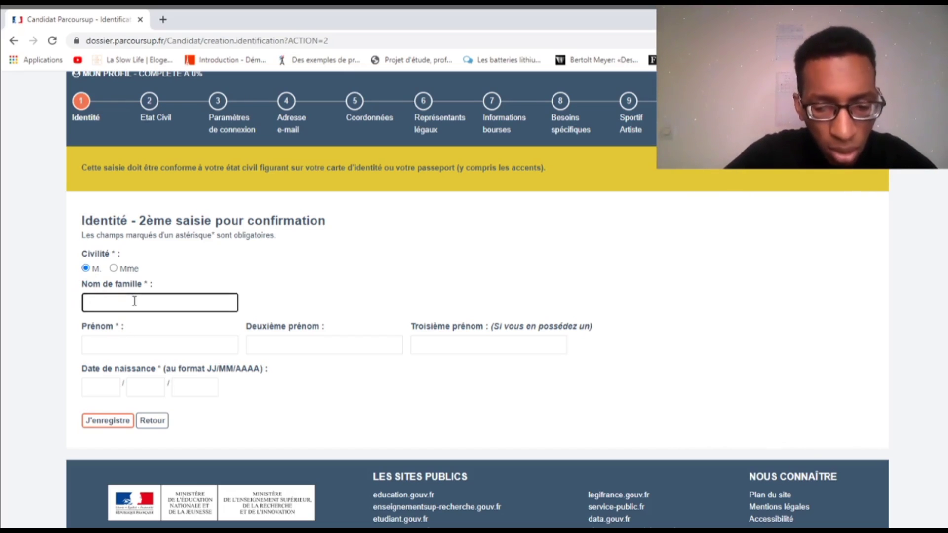
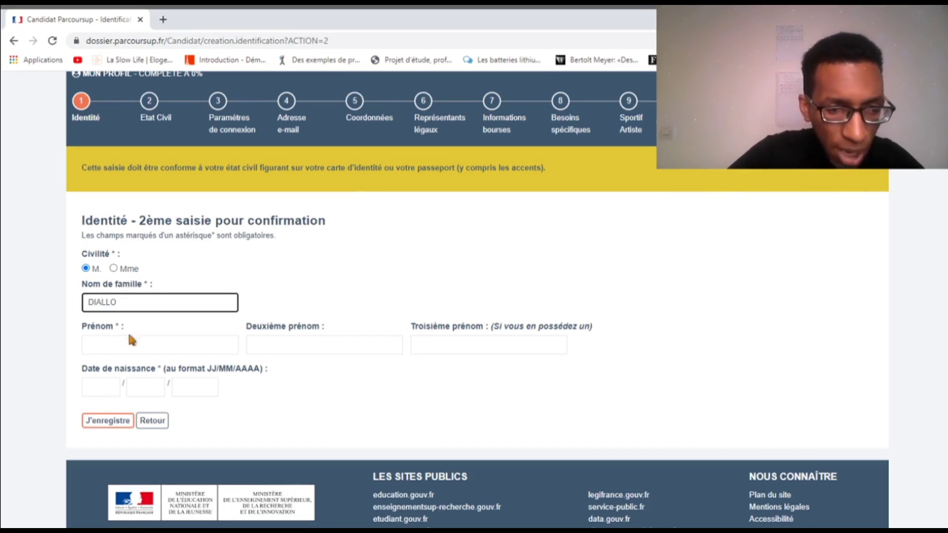
# Enter the candidate's family name, first name and day/month/year of birth, then save
pyautogui.click(131, 345)
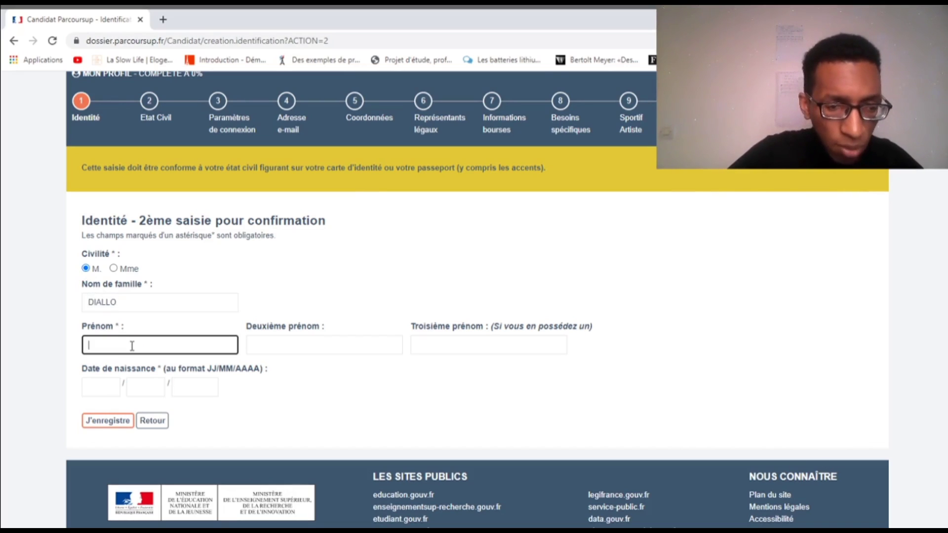
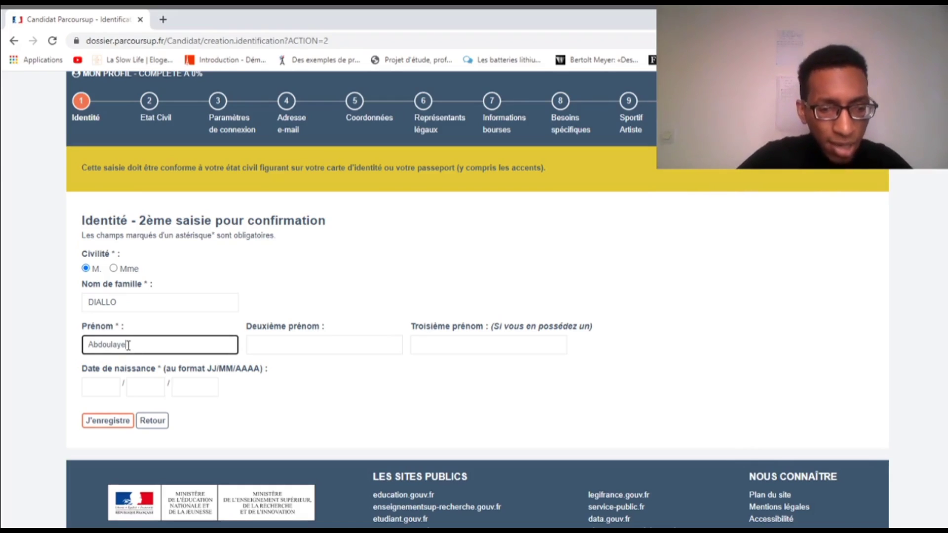
pyautogui.click(65, 347)
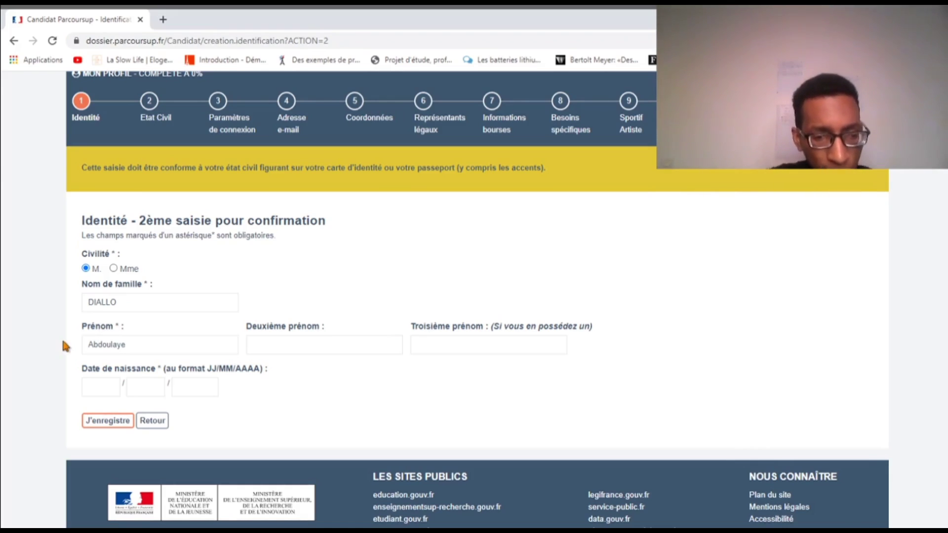
pyautogui.click(103, 391)
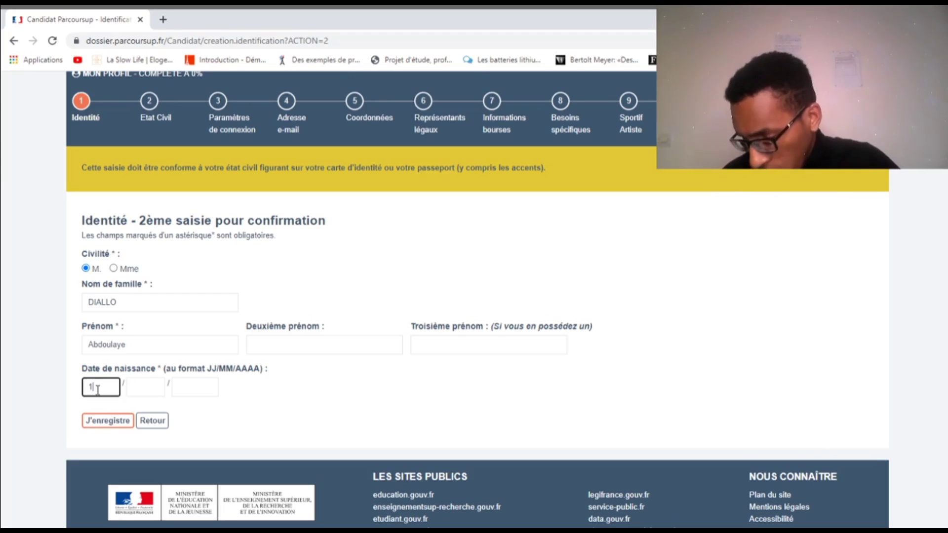
pyautogui.write('12')
pyautogui.click(134, 390)
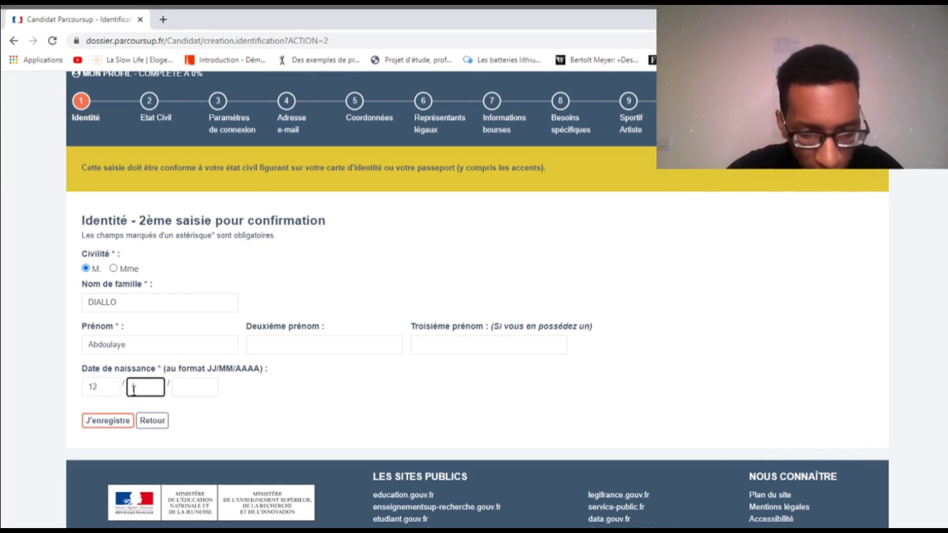
pyautogui.write('10')
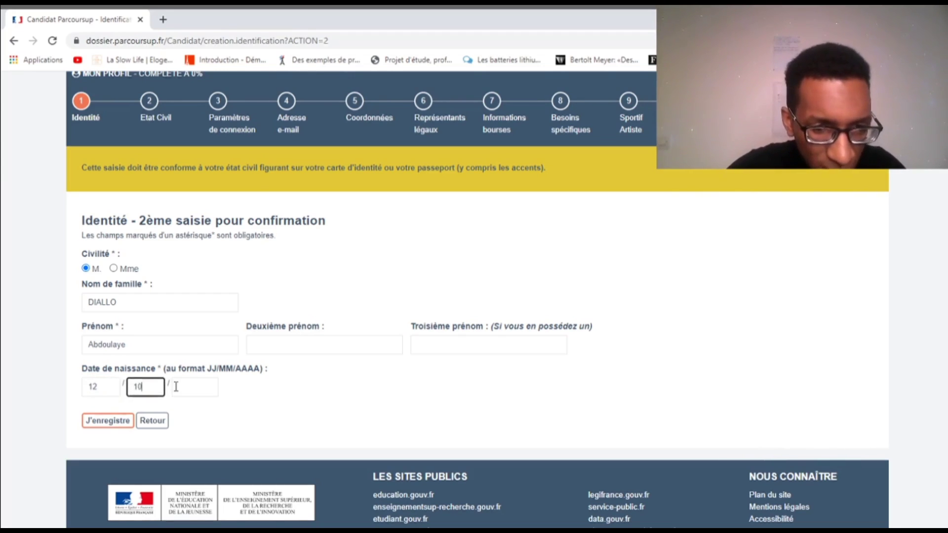
pyautogui.click(176, 388)
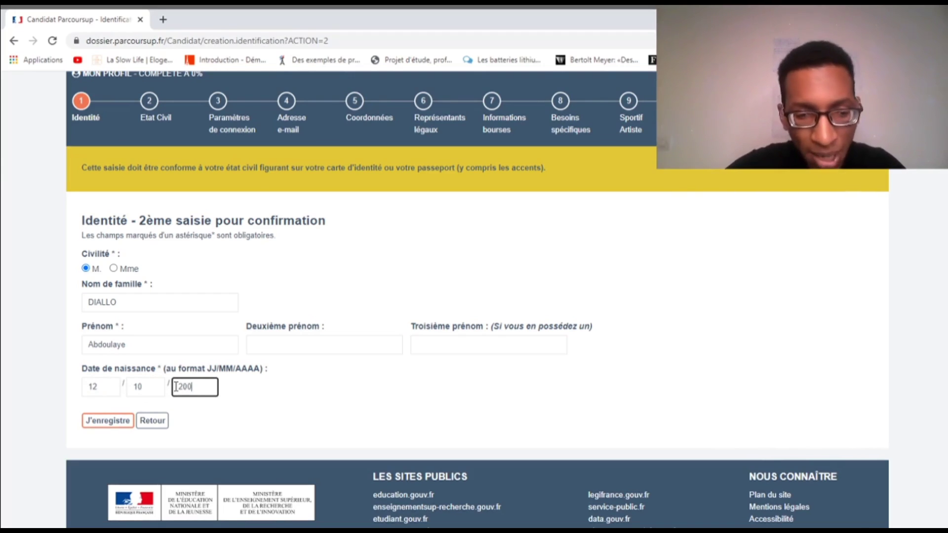
pyautogui.click(221, 403)
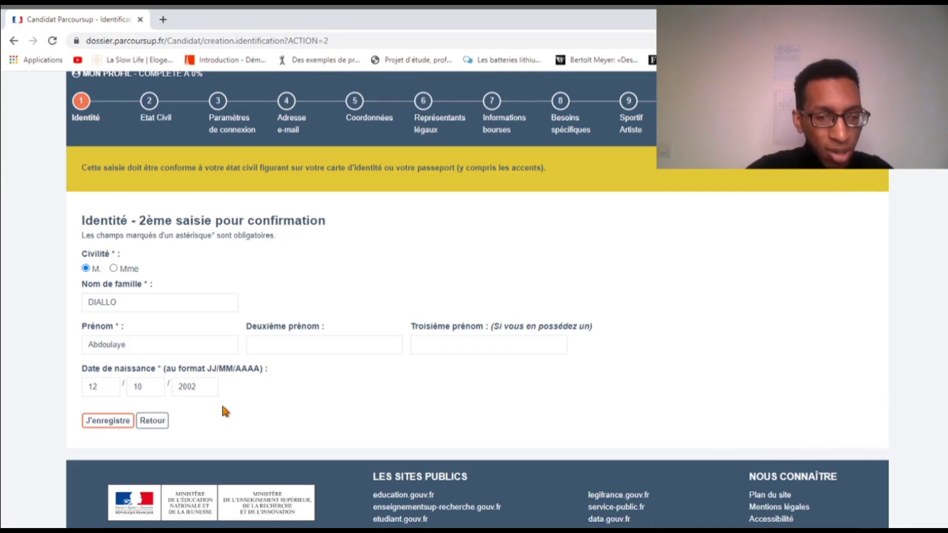
pyautogui.click(102, 424)
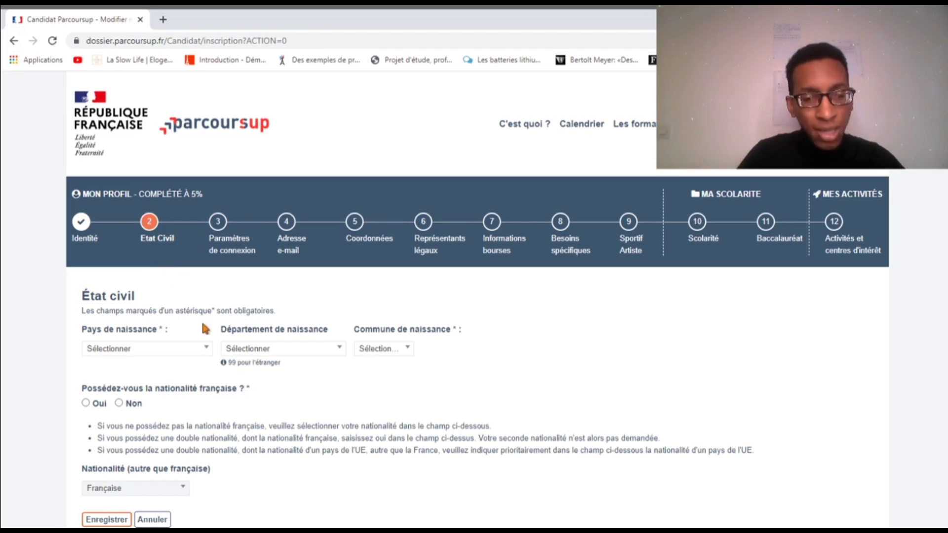
# Set the birth country to Sénégal
pyautogui.scroll(-1, 206, 338)
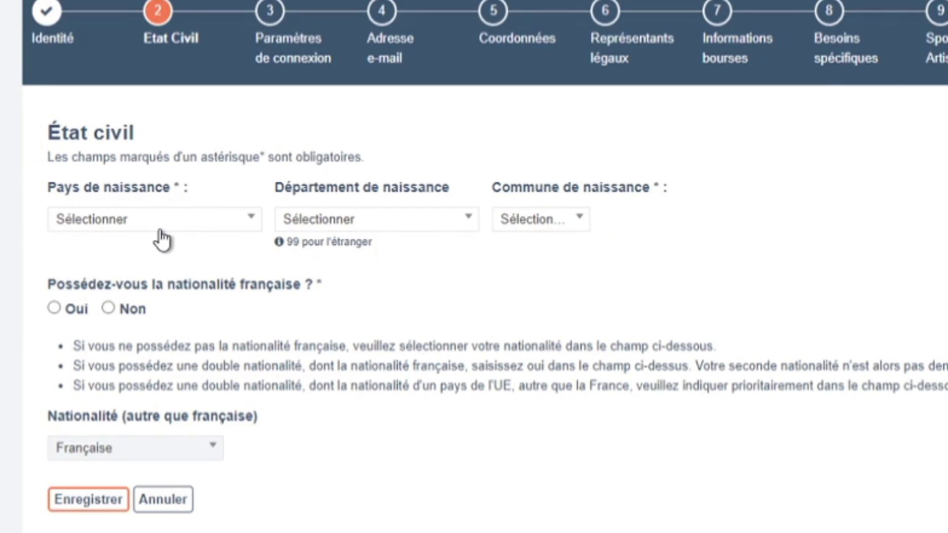
pyautogui.click(179, 232)
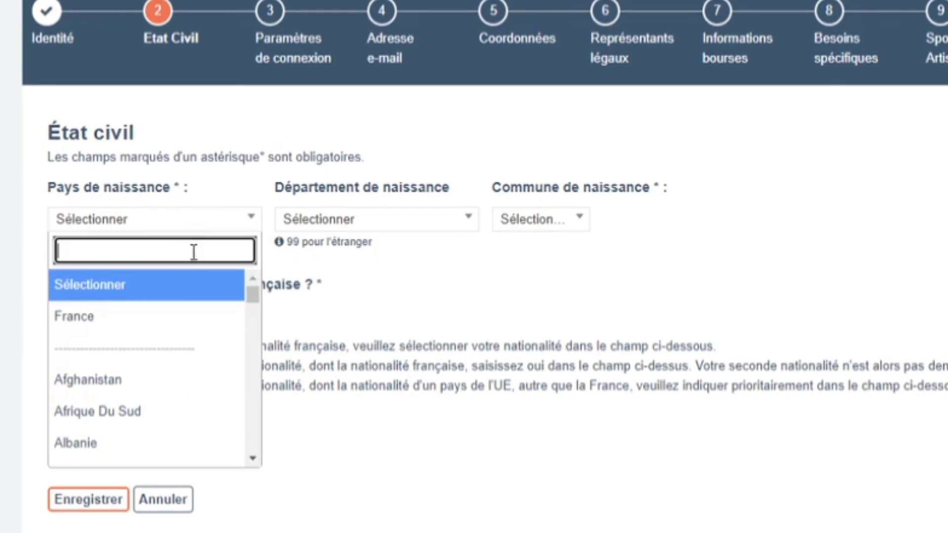
pyautogui.write('se')
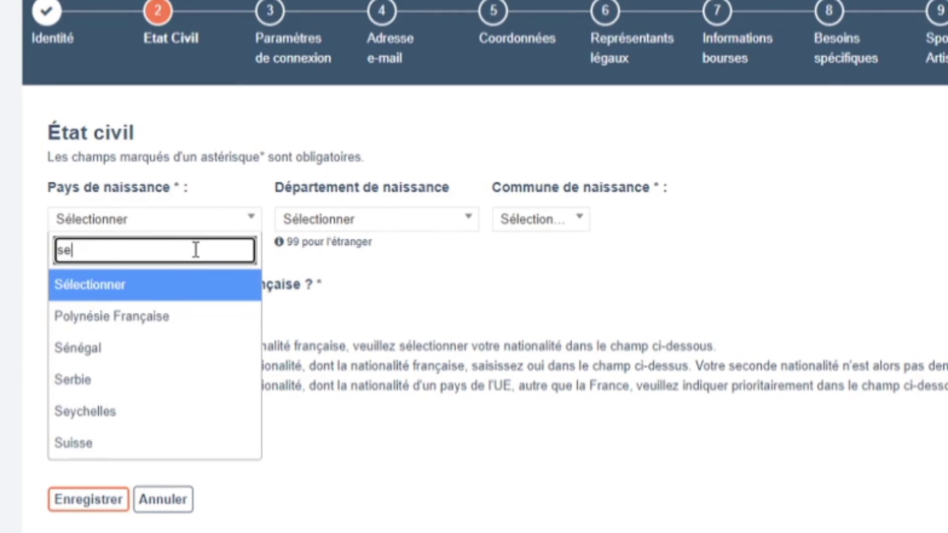
pyautogui.click(114, 352)
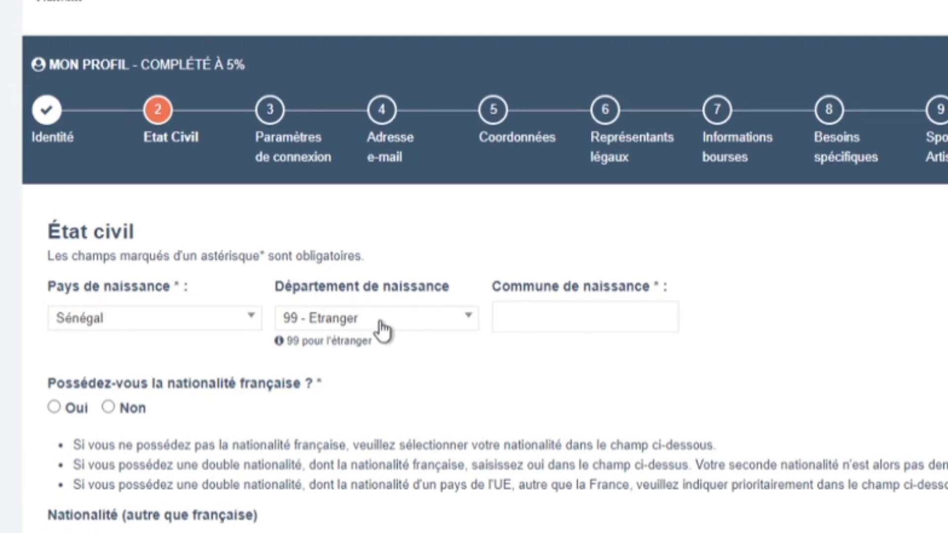
# Keep department 99 - Etranger and fill in the birth town
pyautogui.click(400, 328)
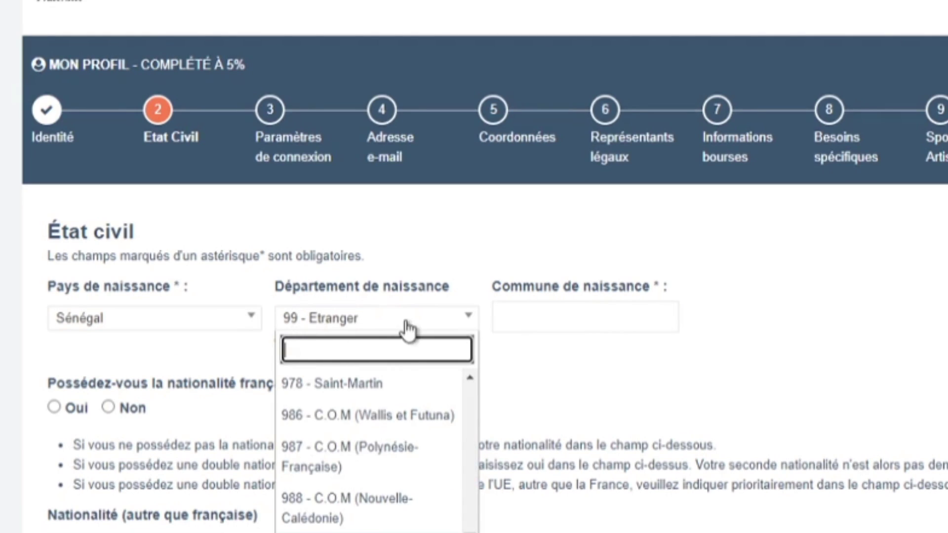
pyautogui.click(544, 365)
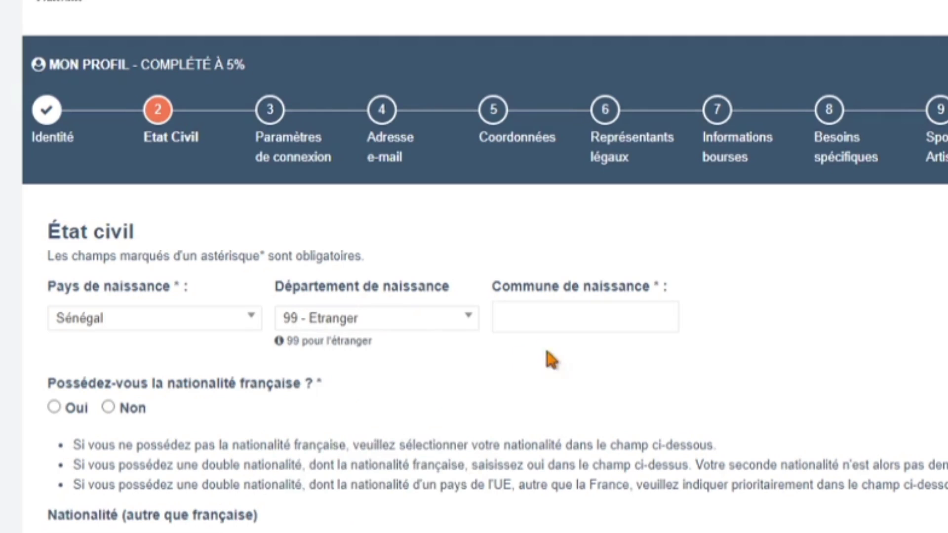
pyautogui.click(537, 319)
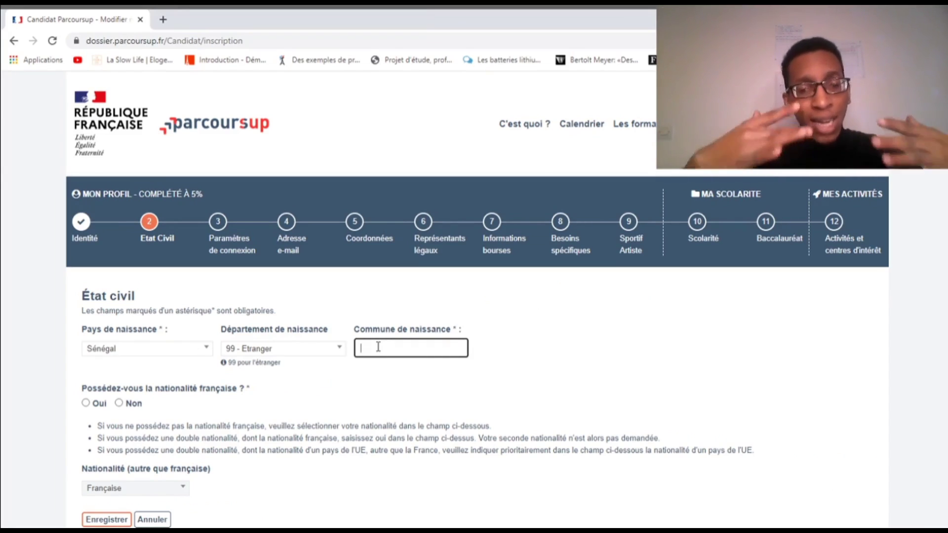
pyautogui.write('VE')
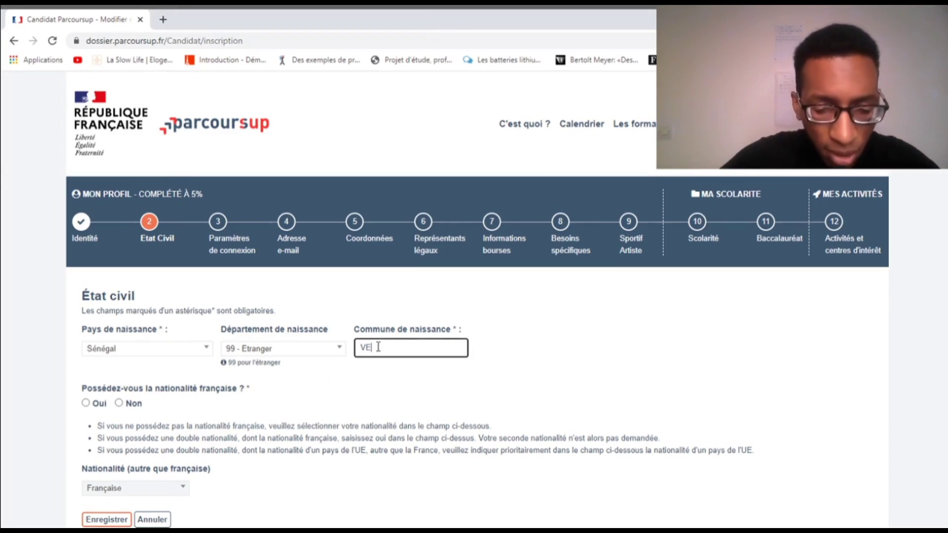
pyautogui.write('LINGARA')
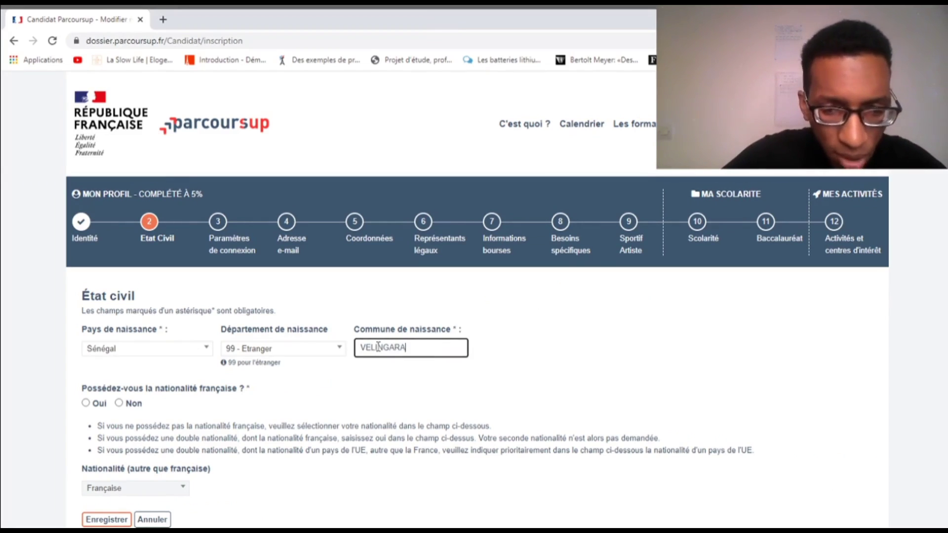
pyautogui.click(548, 348)
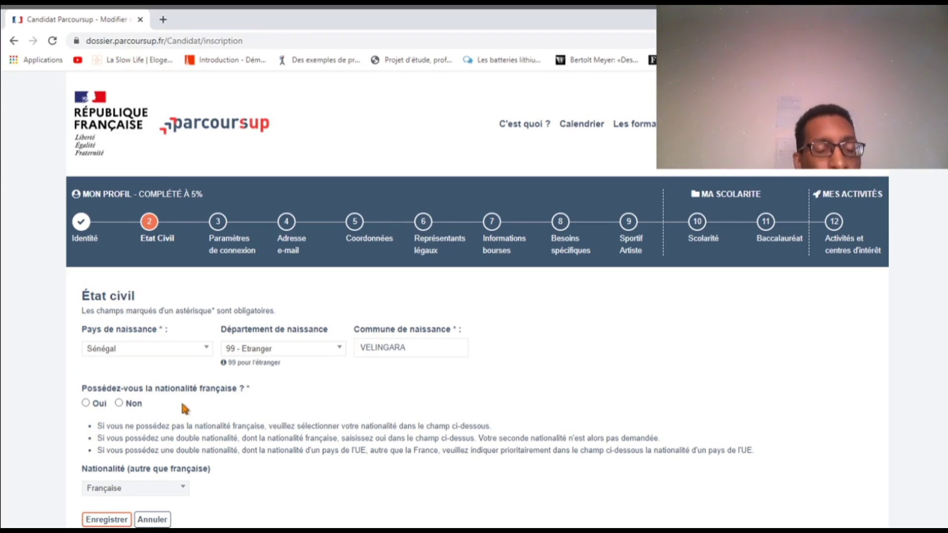
pyautogui.scroll(-2, 181, 405)
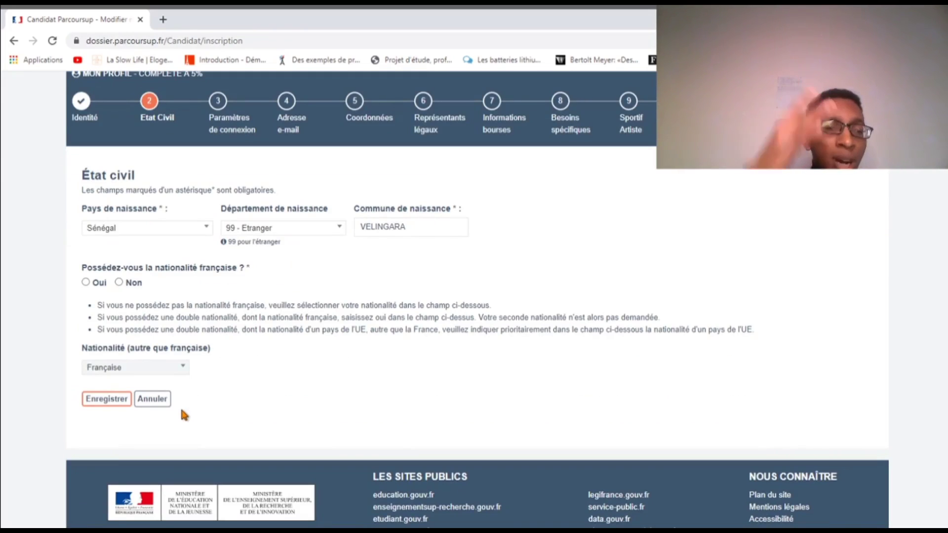
# Declare no French nationality, choose Sénégalaise as nationality, and save the État civil form
pyautogui.click(119, 283)
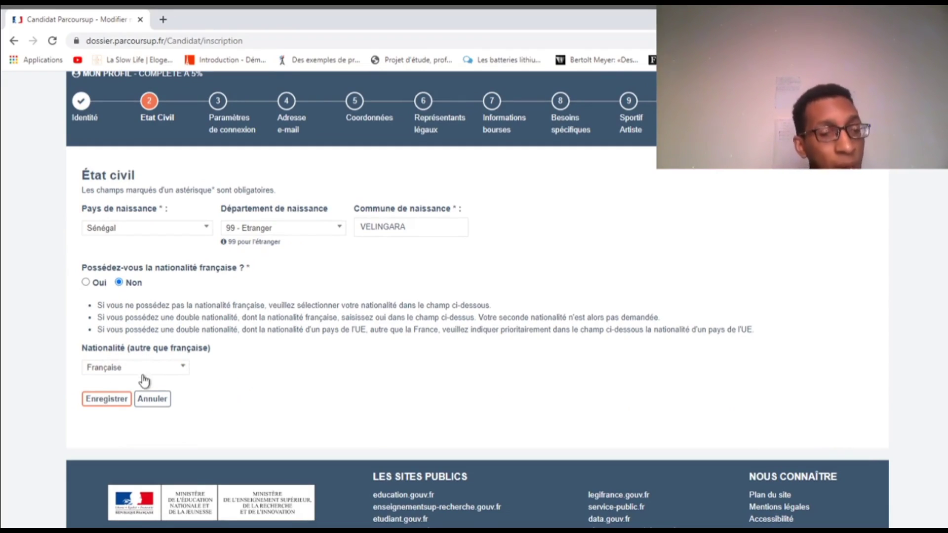
pyautogui.click(169, 378)
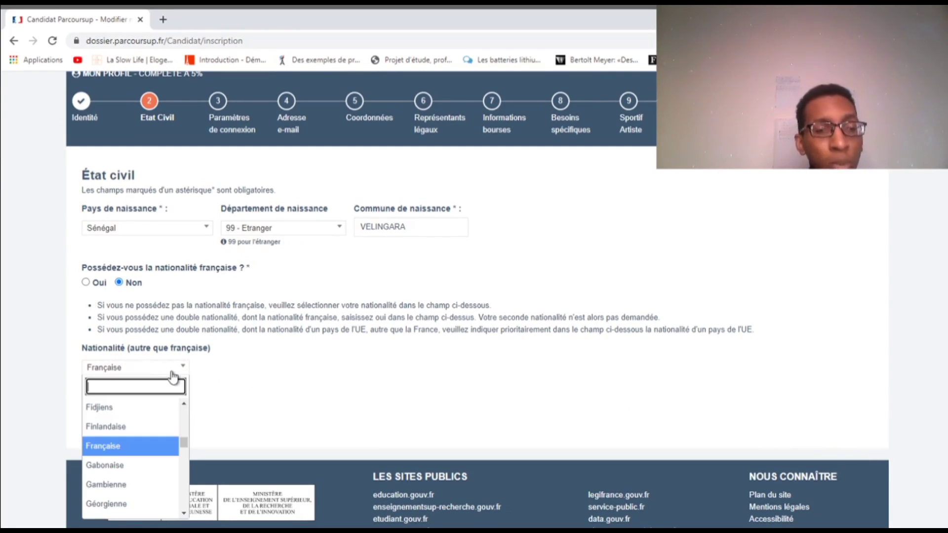
pyautogui.write('SEN')
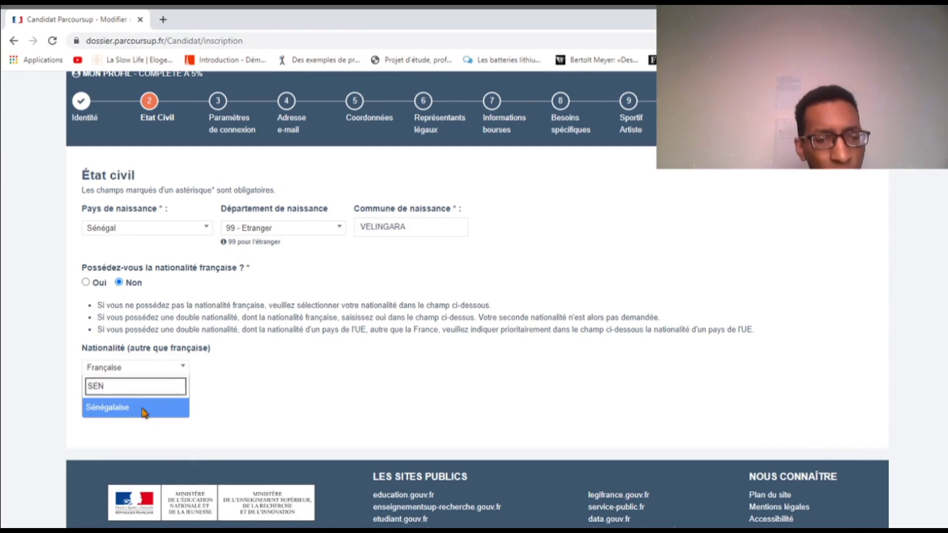
pyautogui.click(143, 408)
pyautogui.click(96, 401)
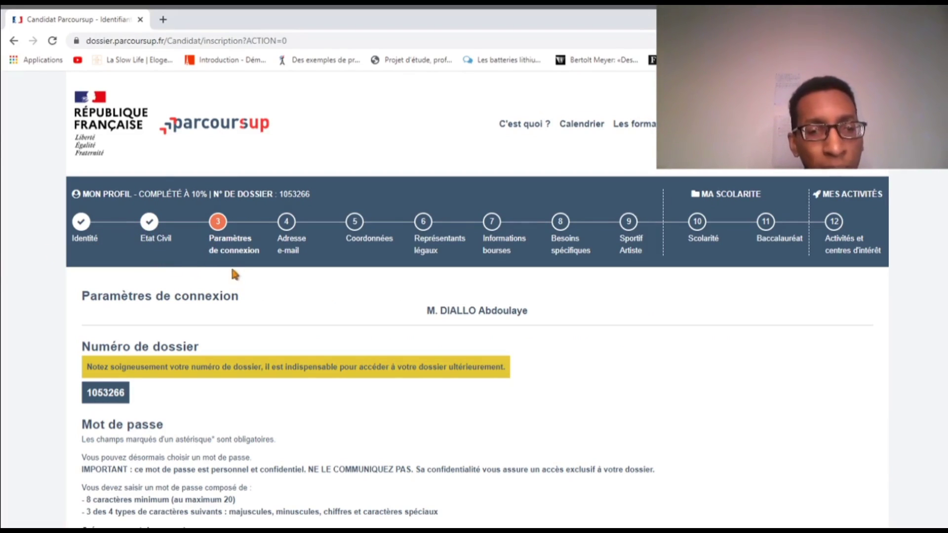
# Scroll down to the Mot de passe section and select the new-password field
pyautogui.scroll(-1, 229, 276)
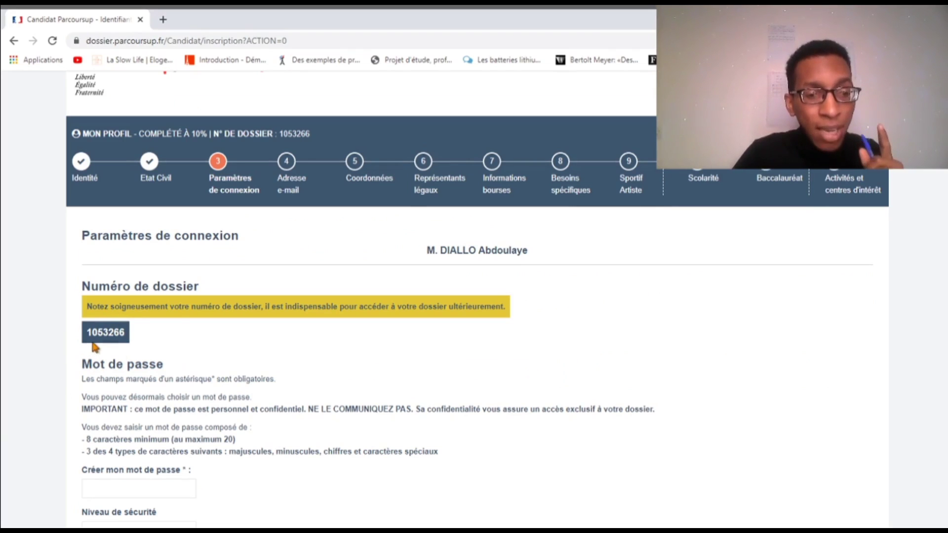
pyautogui.scroll(-4, 106, 355)
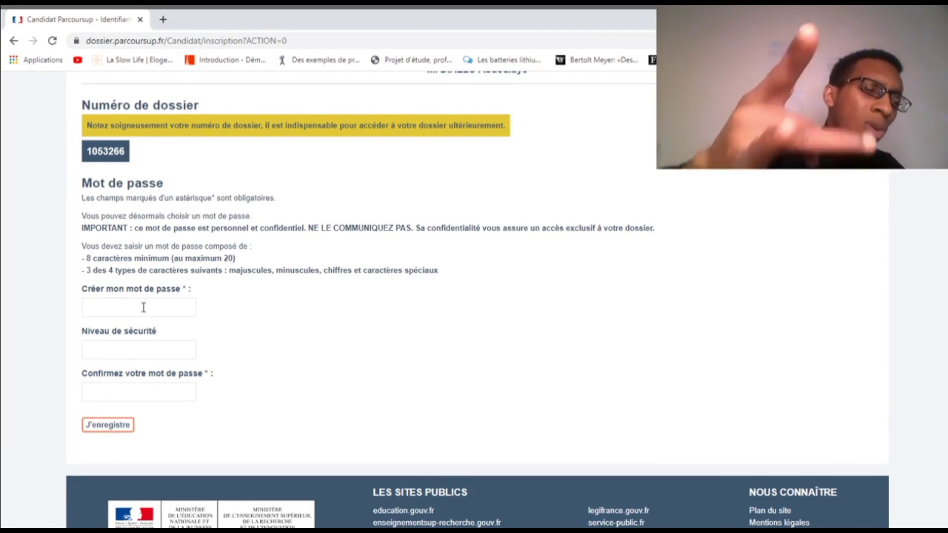
pyautogui.click(144, 306)
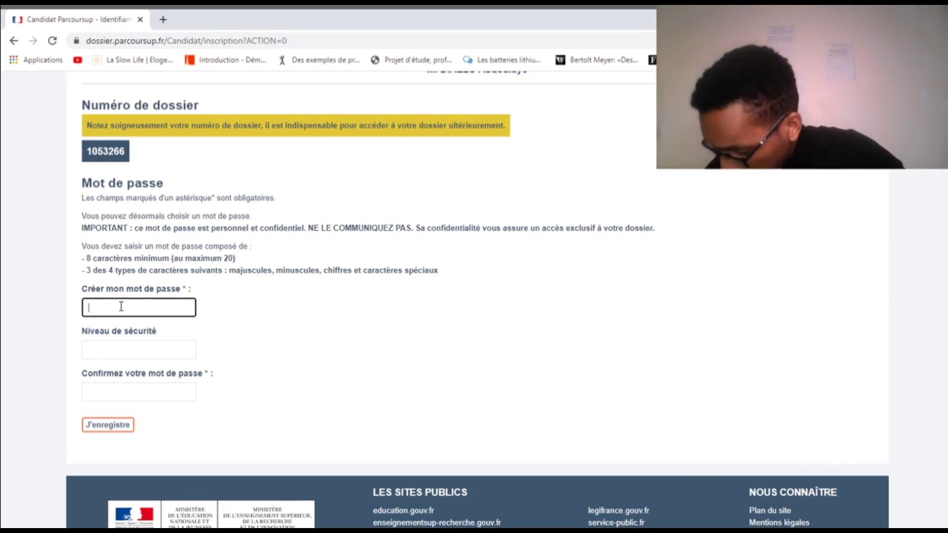
# Enter a strong password, retype it in the confirmation field, and save
pyautogui.write('a')
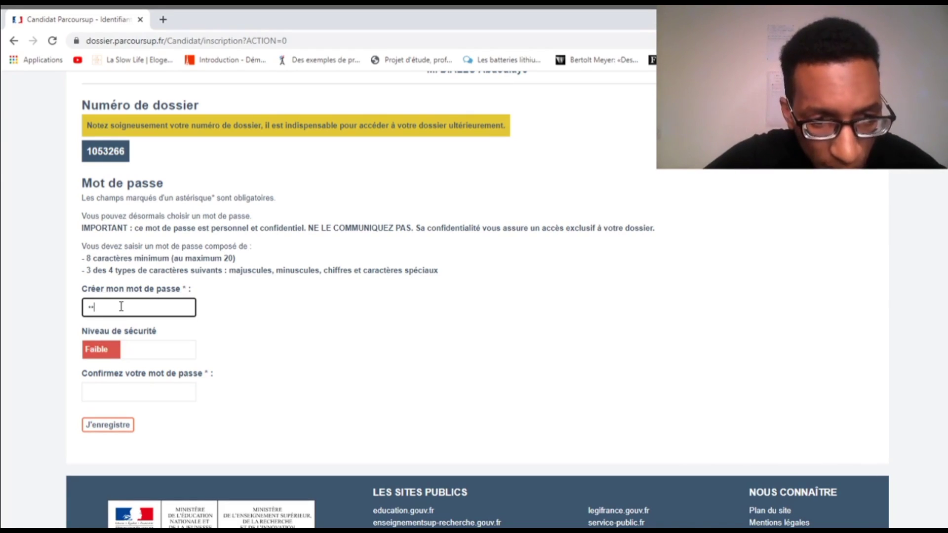
pyautogui.write('••••')
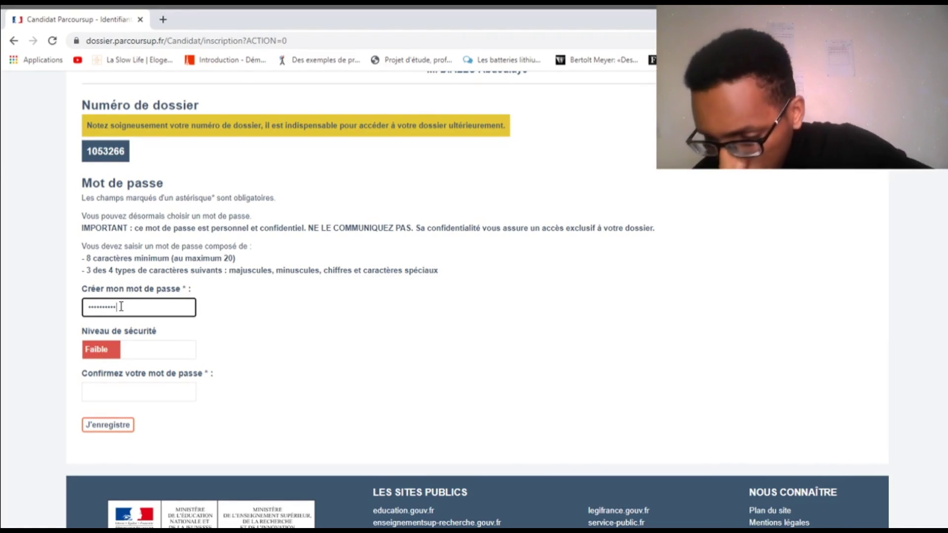
pyautogui.write('••')
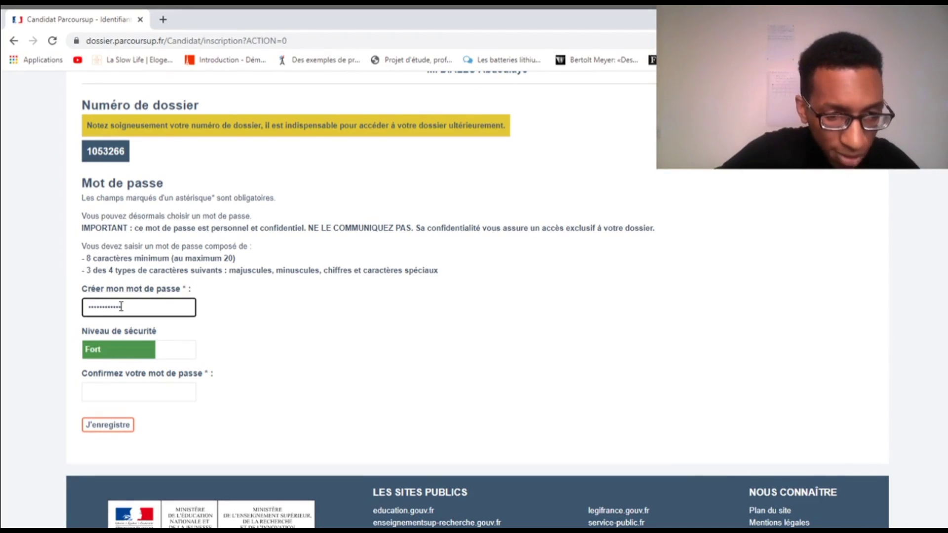
pyautogui.click(131, 386)
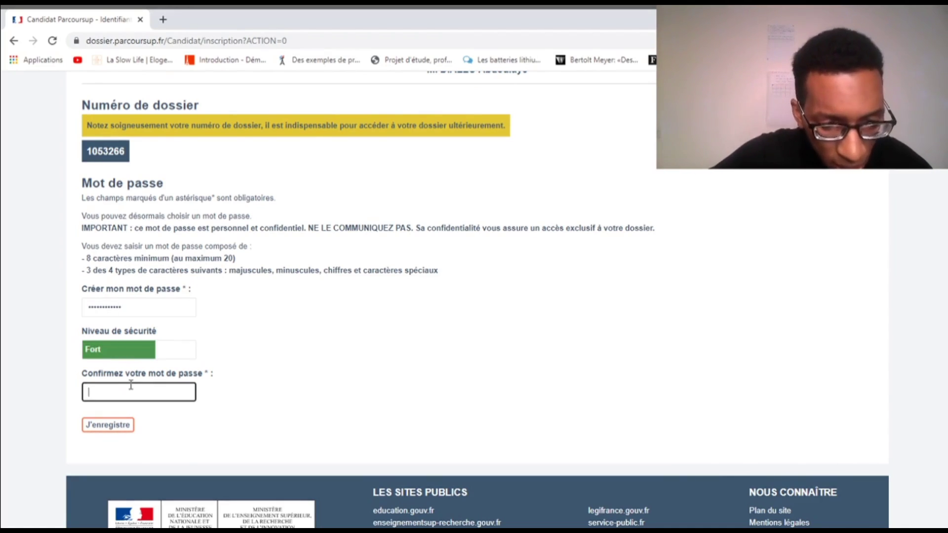
pyautogui.write('•')
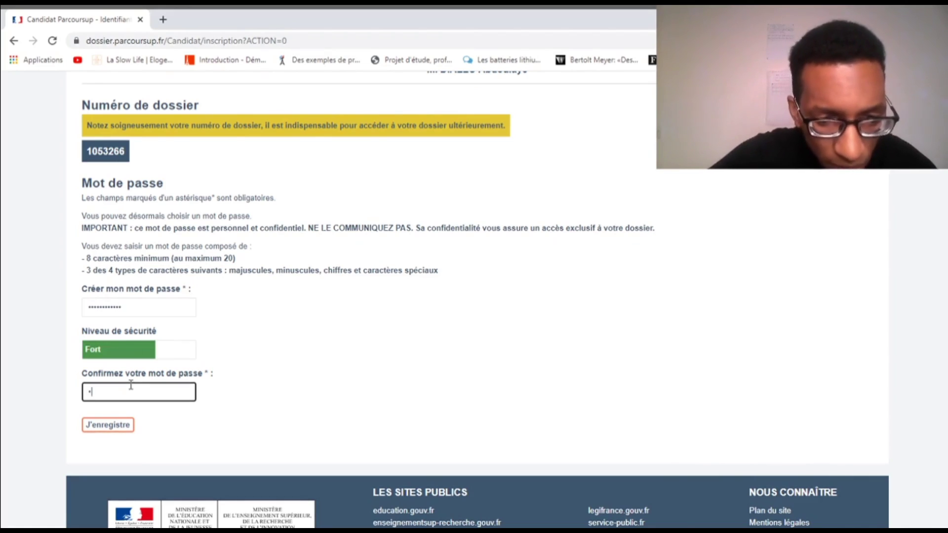
pyautogui.write('•')
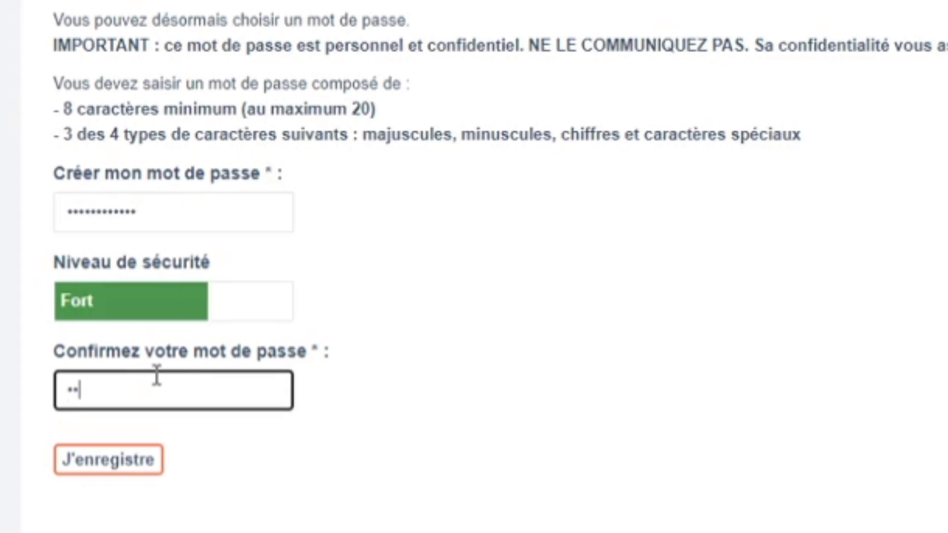
pyautogui.write('••••••••')
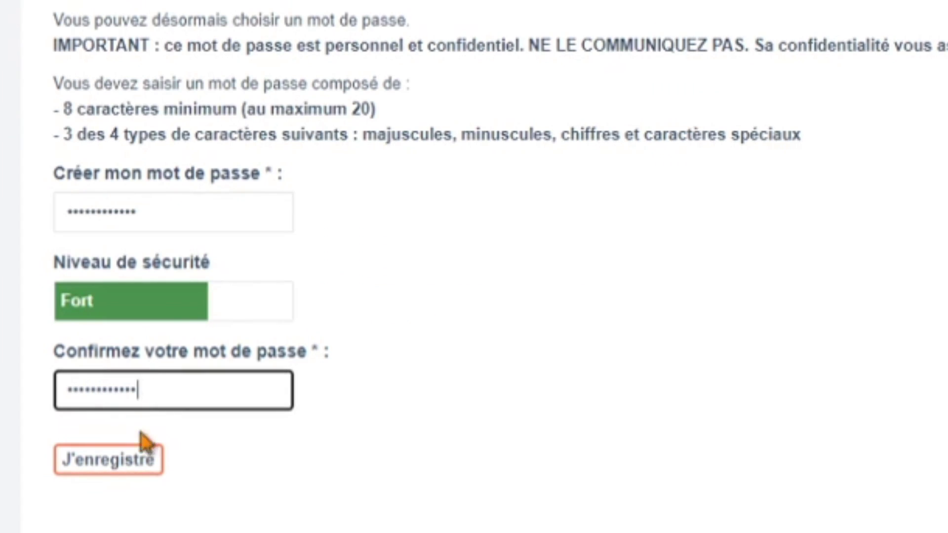
pyautogui.click(141, 462)
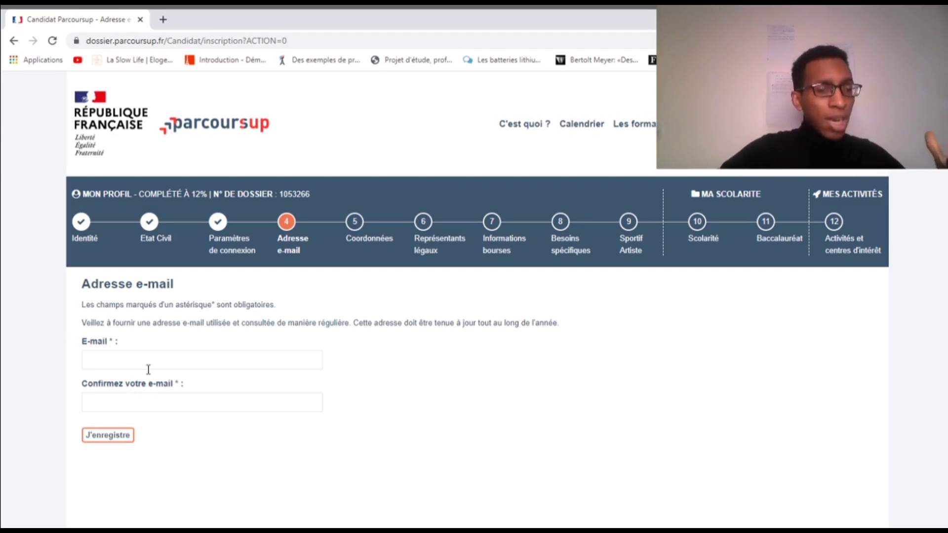
# Fill in the candidate's e-mail address in the E-mail field
pyautogui.click(163, 366)
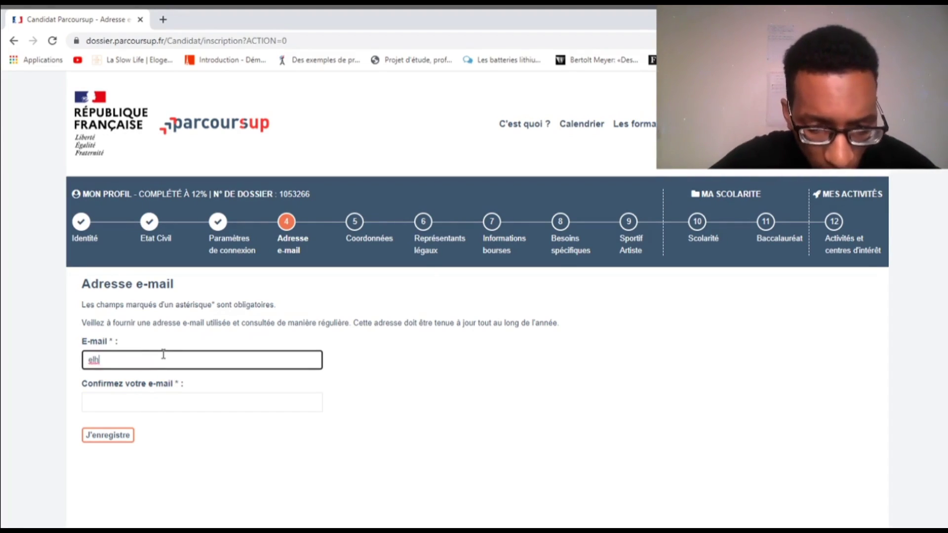
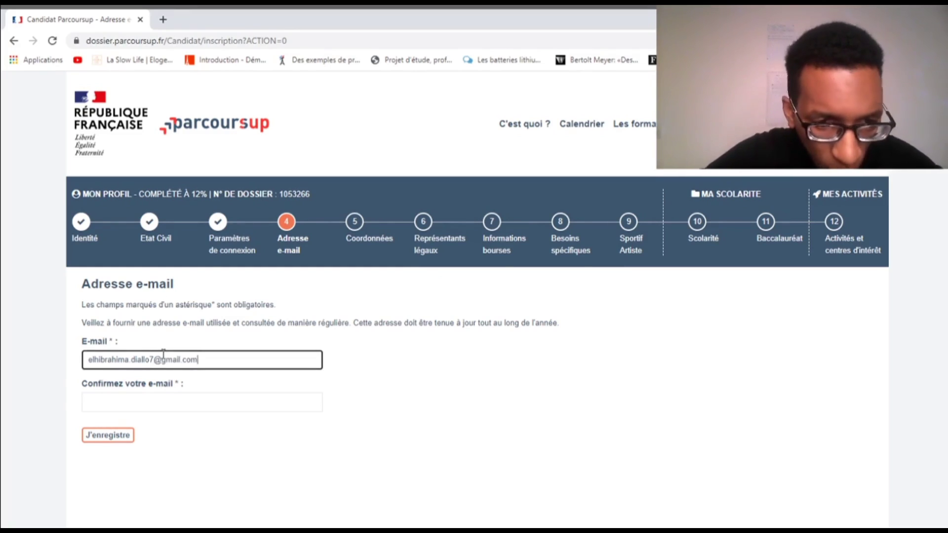
pyautogui.click(176, 410)
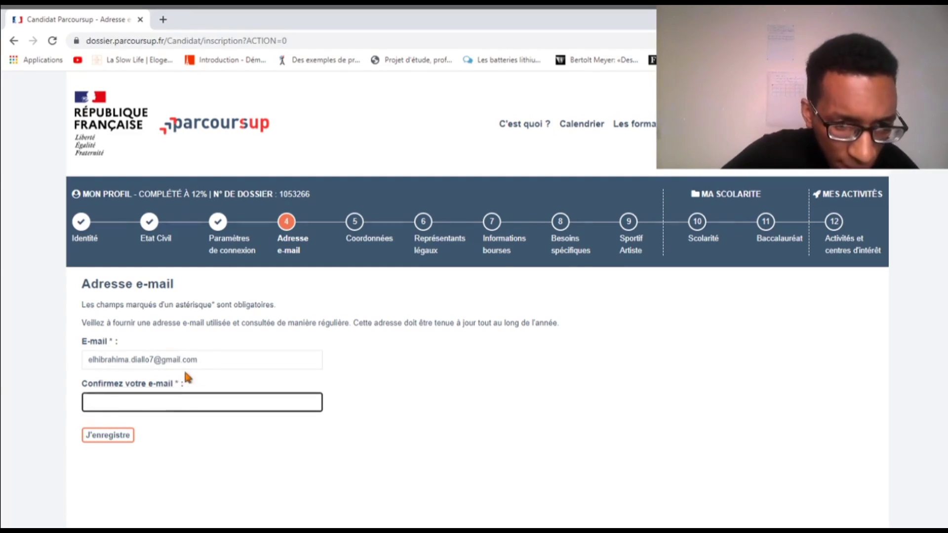
pyautogui.moveTo(210, 360); pyautogui.dragTo(89, 354)
pyautogui.hotkey('ctrl', 'c')
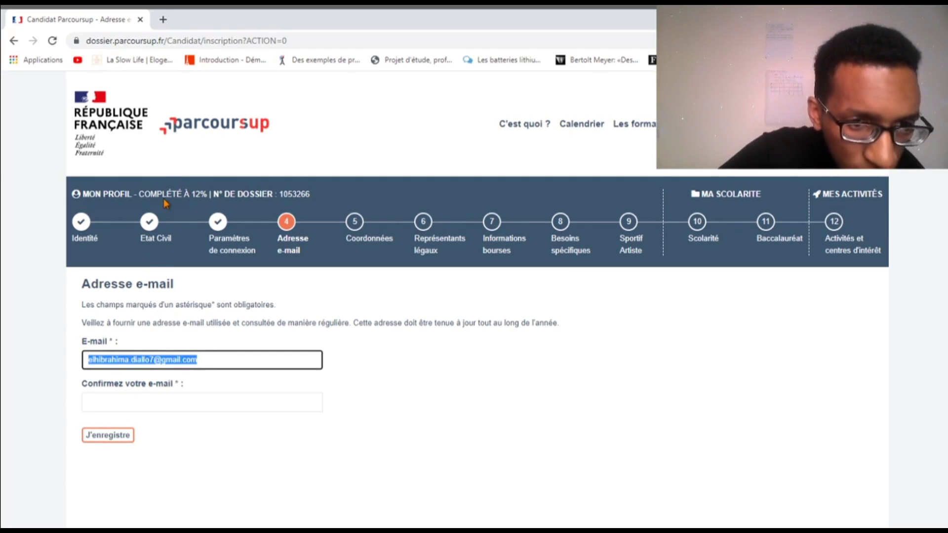
pyautogui.press('BackSpace')
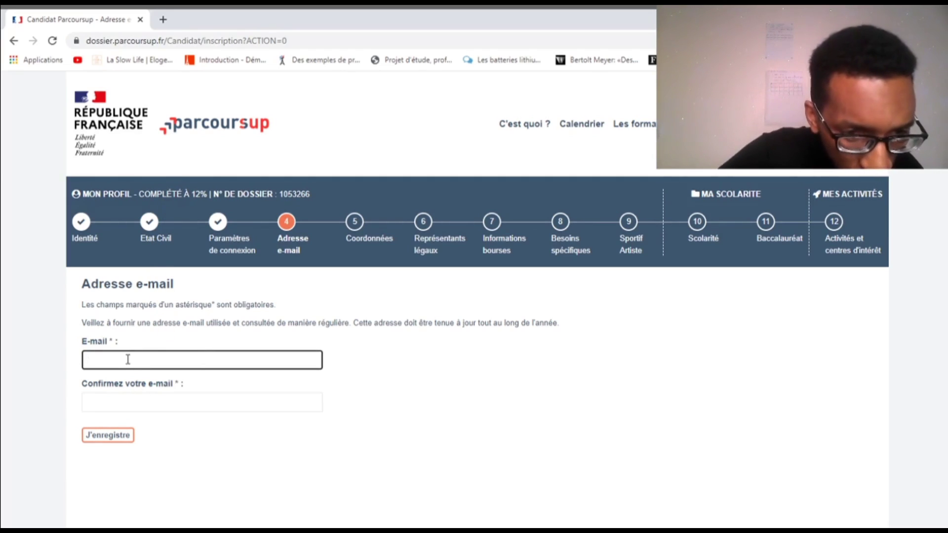
pyautogui.hotkey('ctrl', 'v')
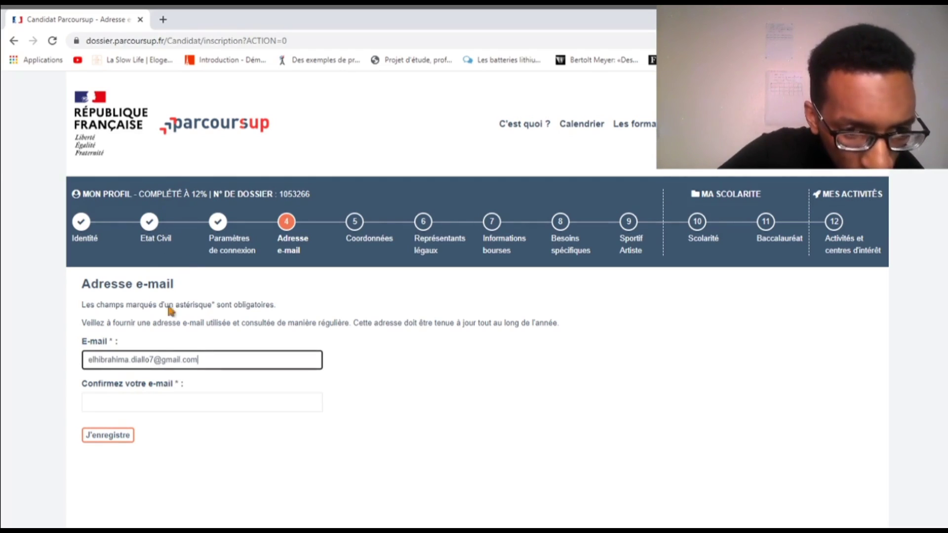
# Retype the address in the confirmation field, removing stray characters, and save the step
pyautogui.click(147, 400)
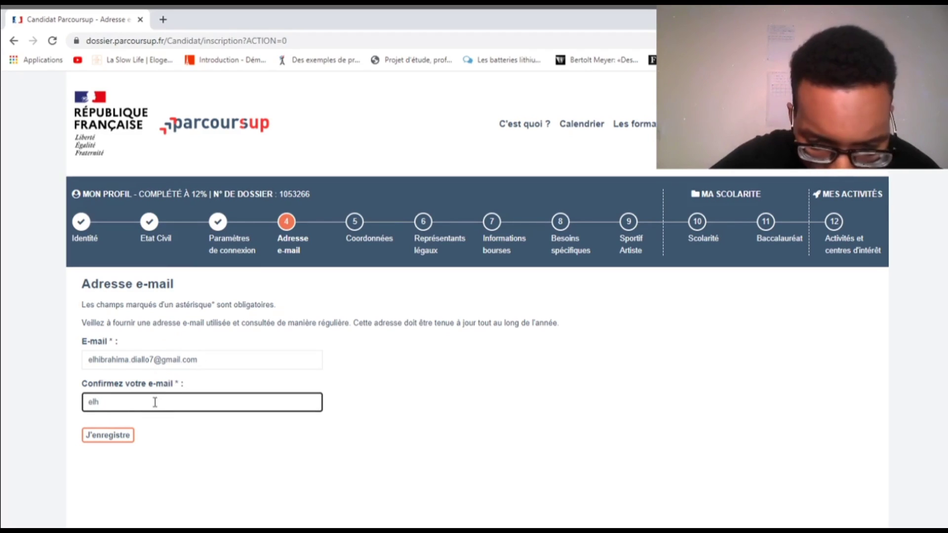
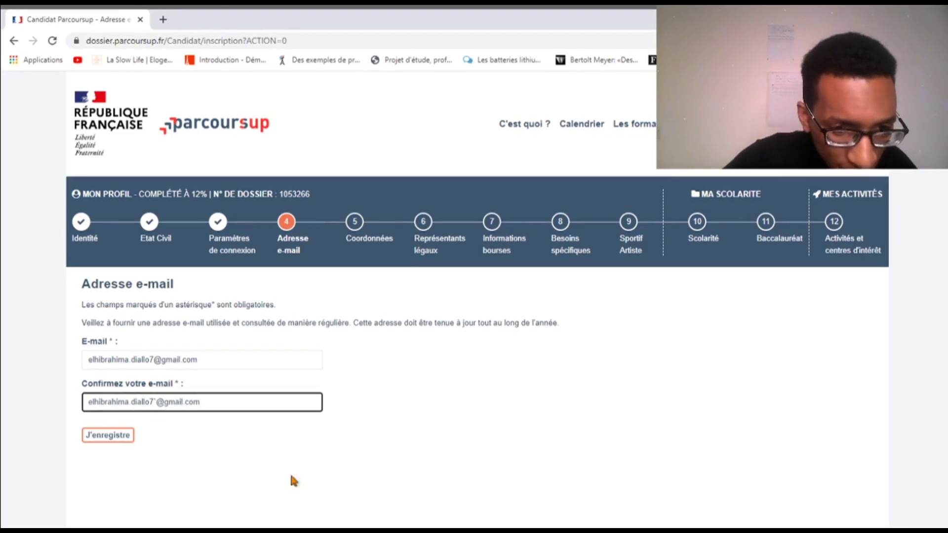
pyautogui.click(333, 489)
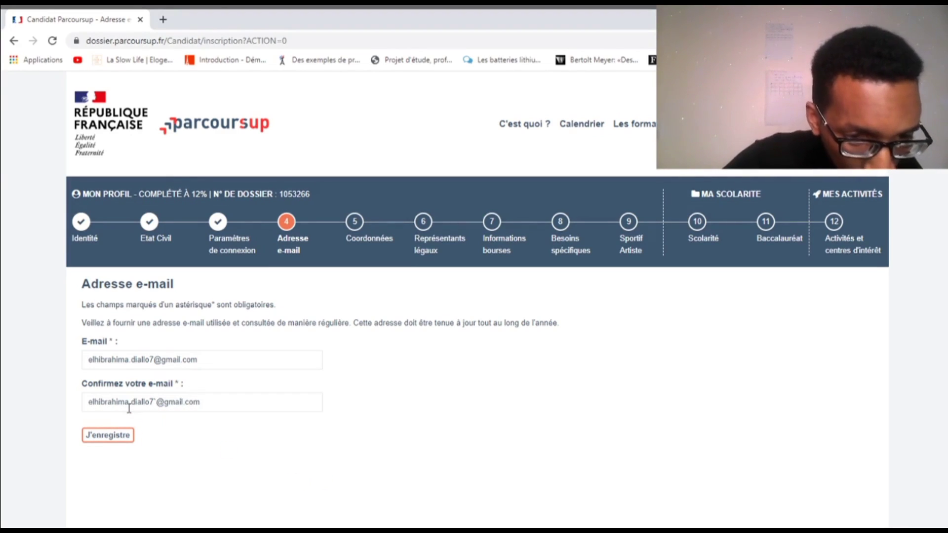
pyautogui.click(158, 403)
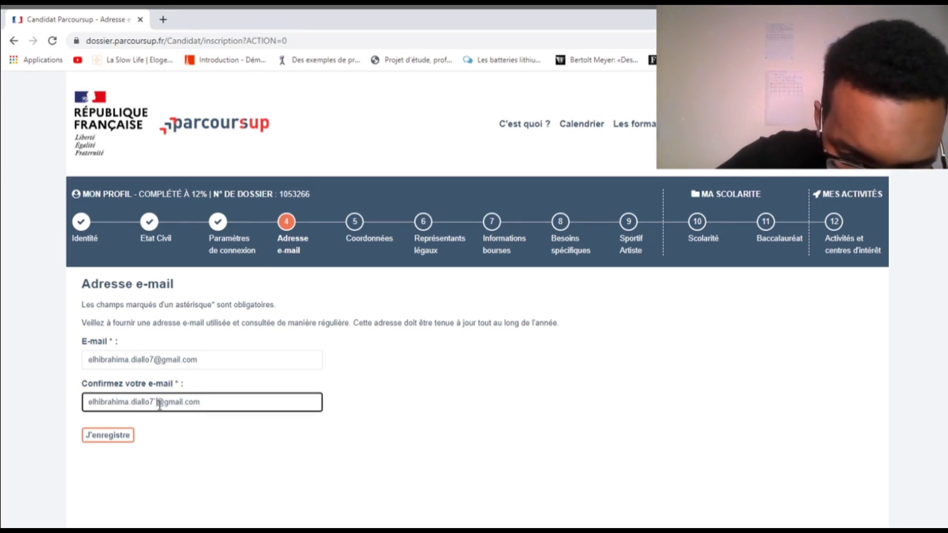
pyautogui.press('BackSpace')
pyautogui.press('End')
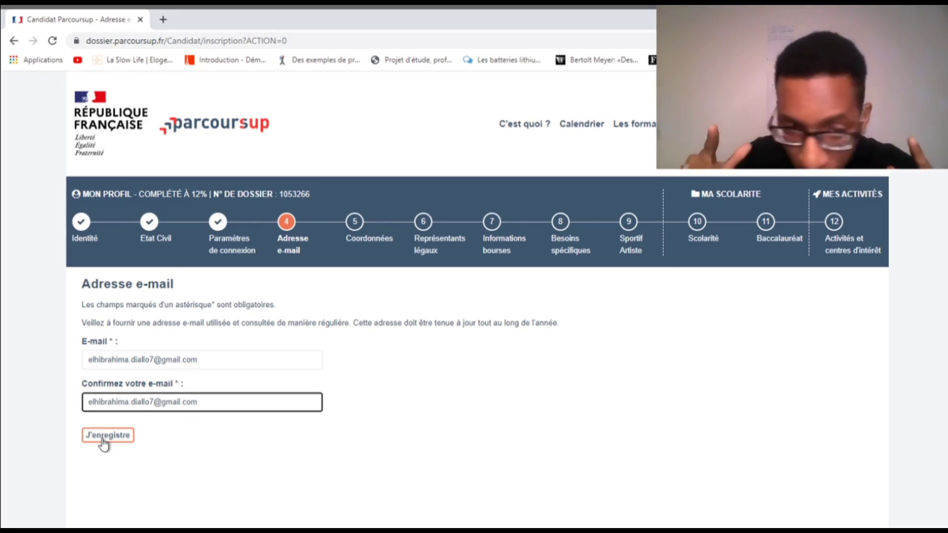
pyautogui.click(126, 437)
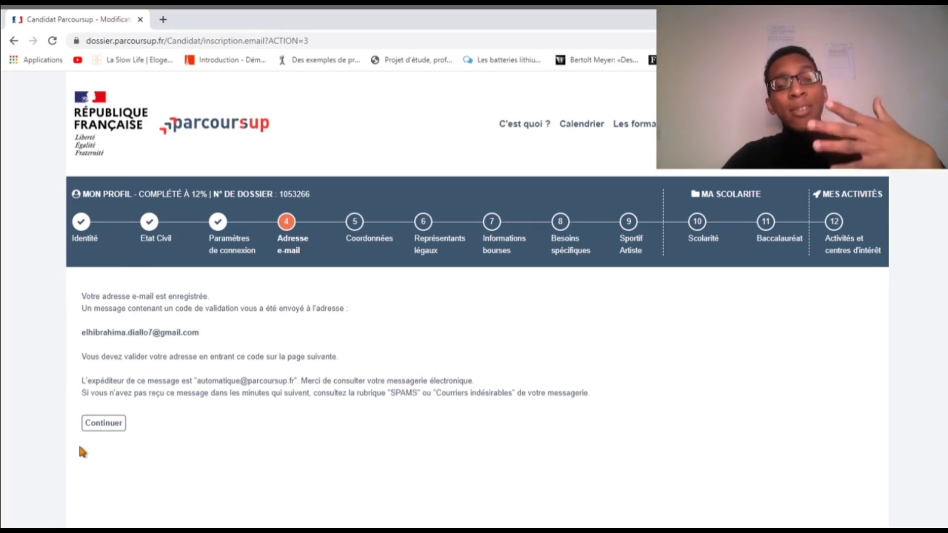
# Continue to the validation-code page, select the code field, and open a new browser tab
pyautogui.click(100, 429)
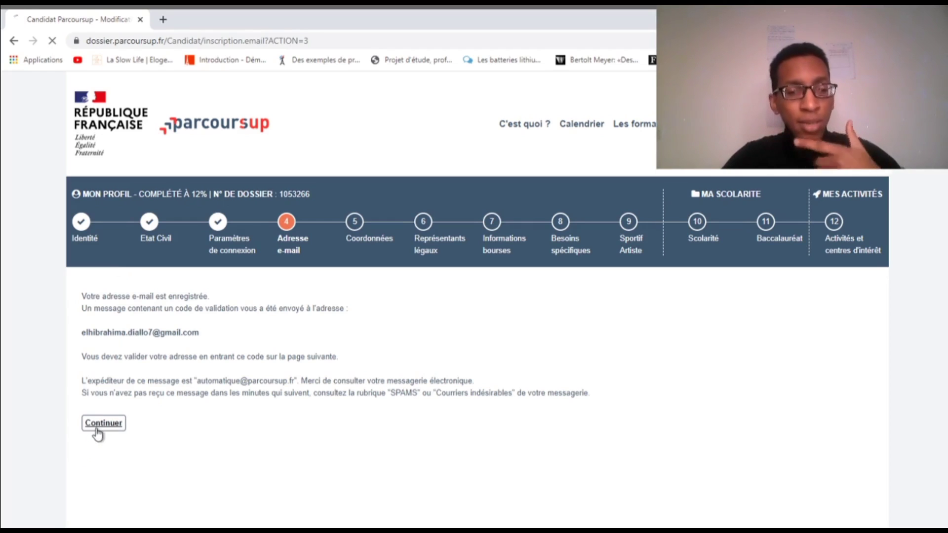
pyautogui.scroll(-3, 139, 255)
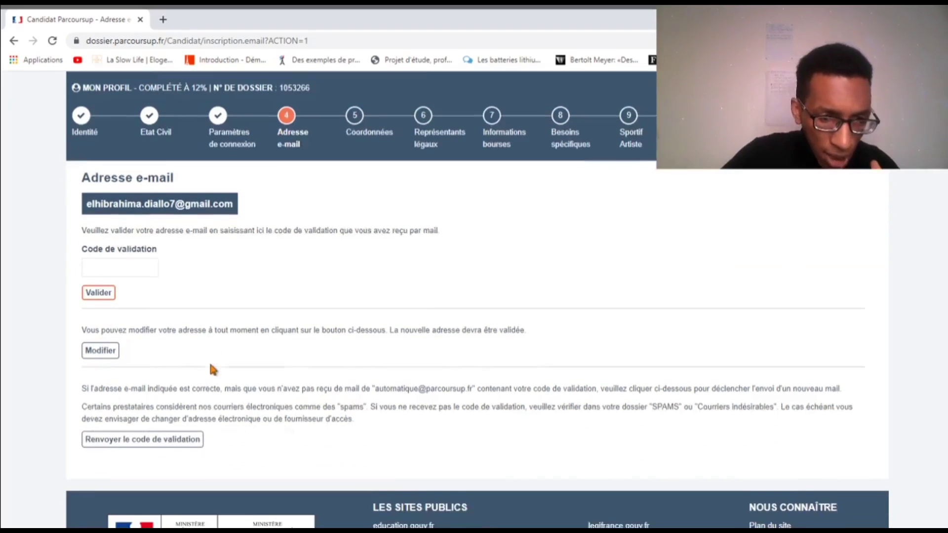
pyautogui.click(139, 254)
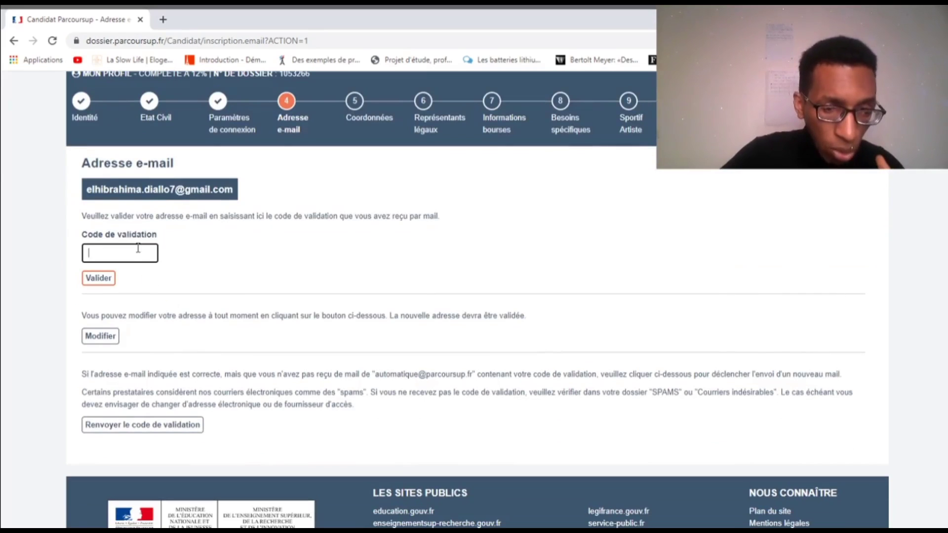
pyautogui.click(163, 21)
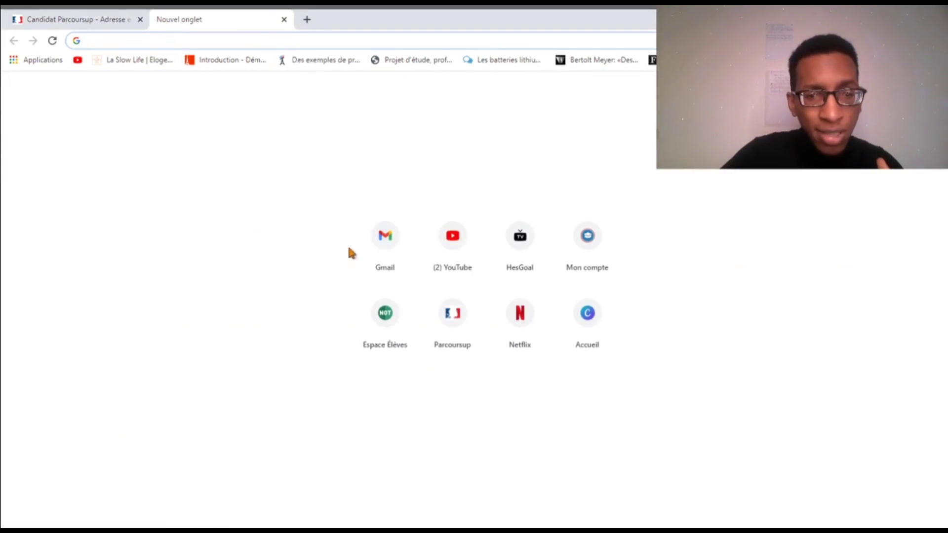
# Open Gmail, switch to the mailbox used for Parcoursup, and open the validation-code email
pyautogui.click(384, 249)
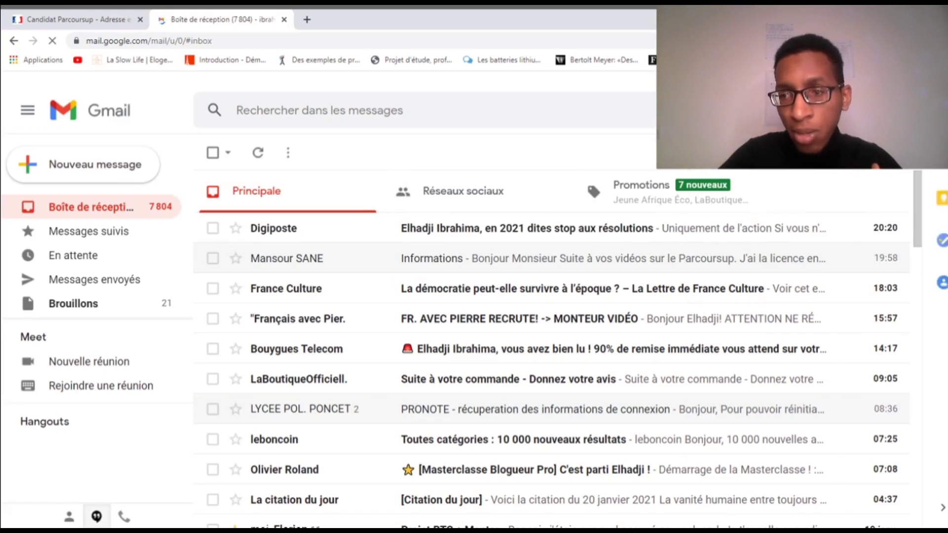
pyautogui.click(935, 110)
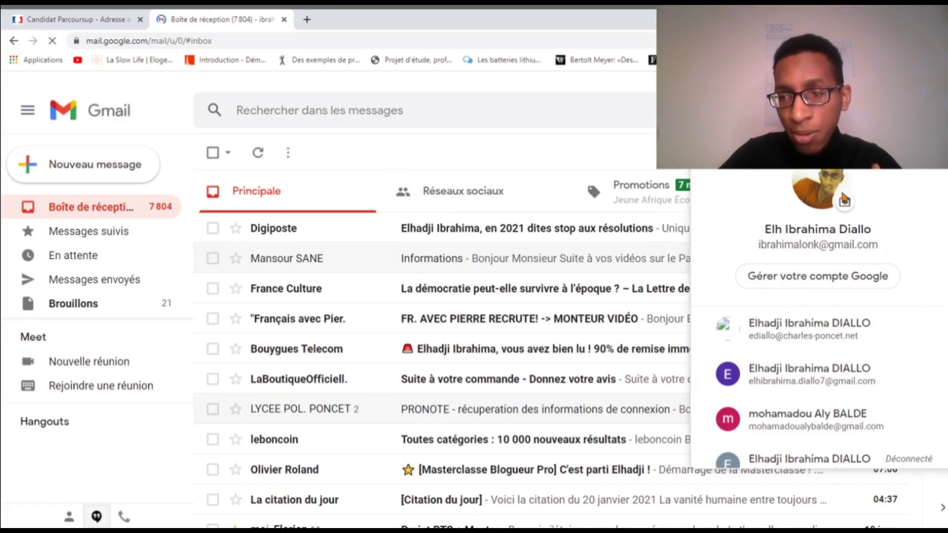
pyautogui.click(824, 388)
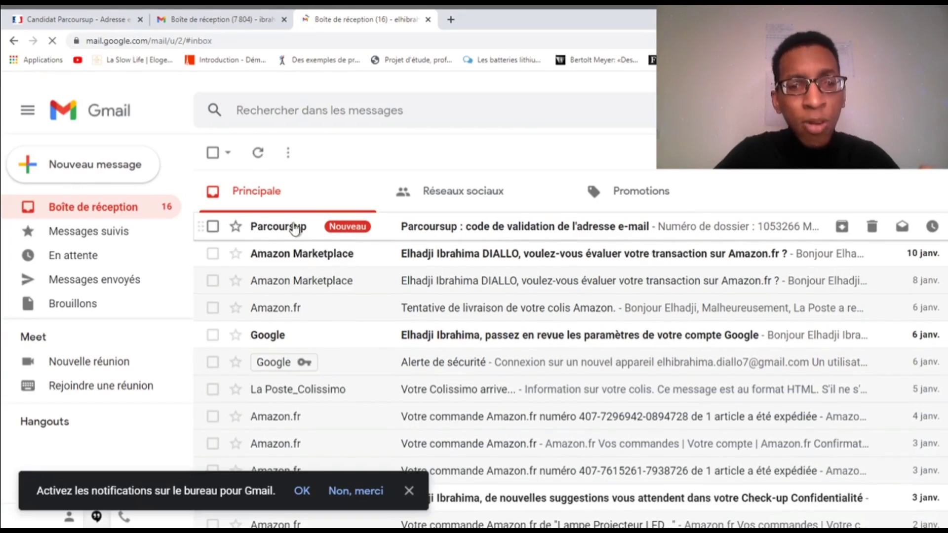
pyautogui.click(451, 236)
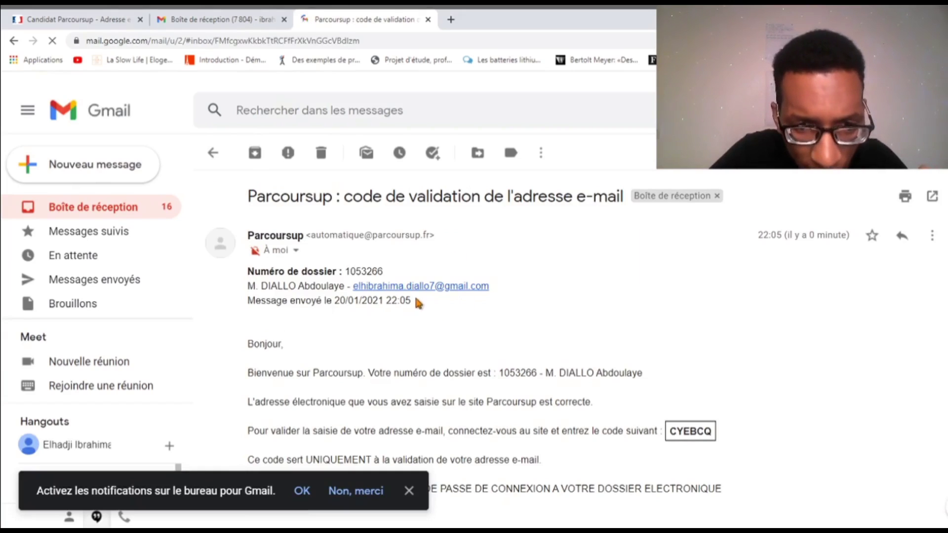
# Copy the validation code and paste it into the Parcoursup code field
pyautogui.scroll(-2, 468, 307)
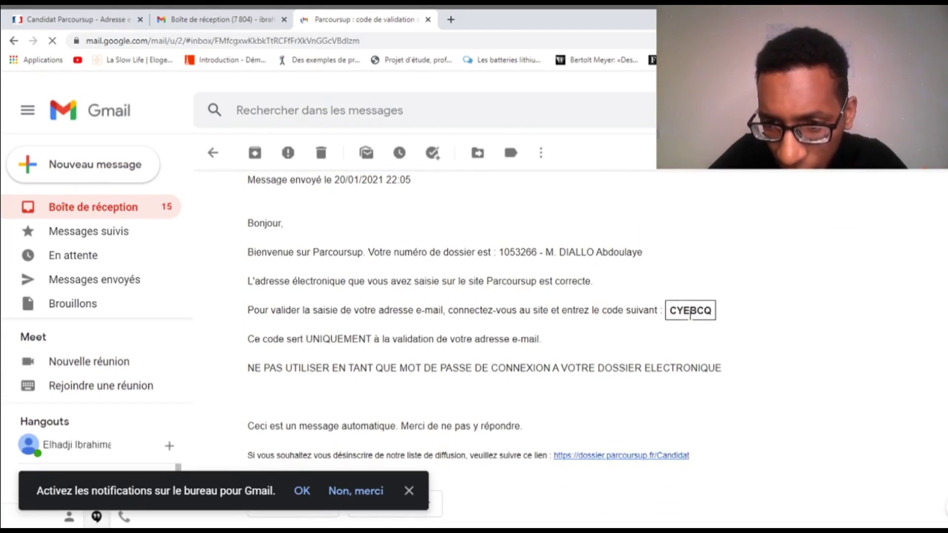
pyautogui.moveTo(672, 311); pyautogui.dragTo(712, 311)
pyautogui.hotkey('ctrl', 'c')
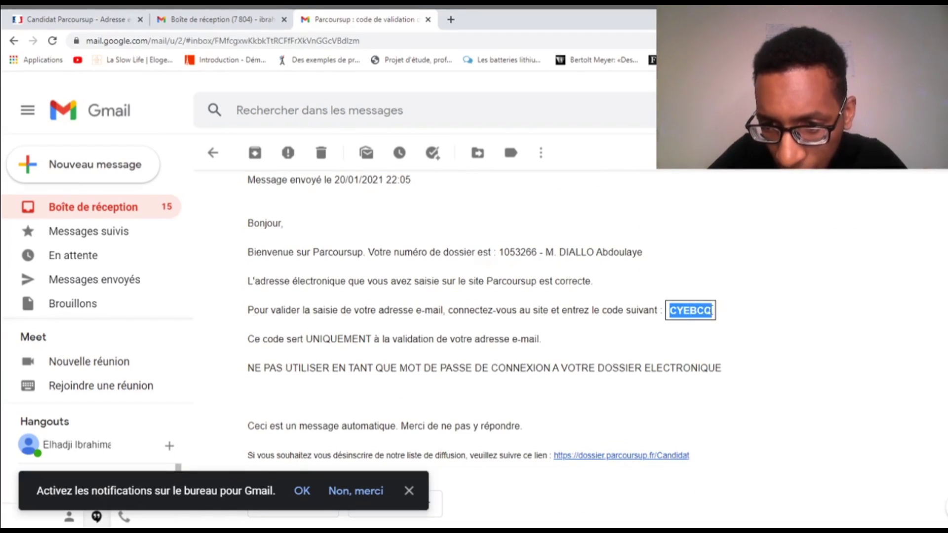
pyautogui.click(231, 14)
pyautogui.click(118, 16)
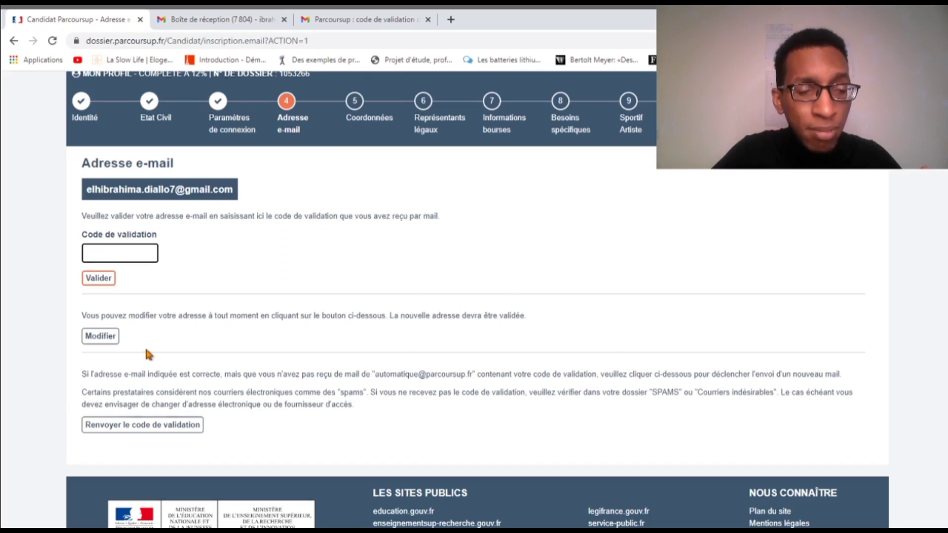
pyautogui.hotkey('ctrl', 'v')
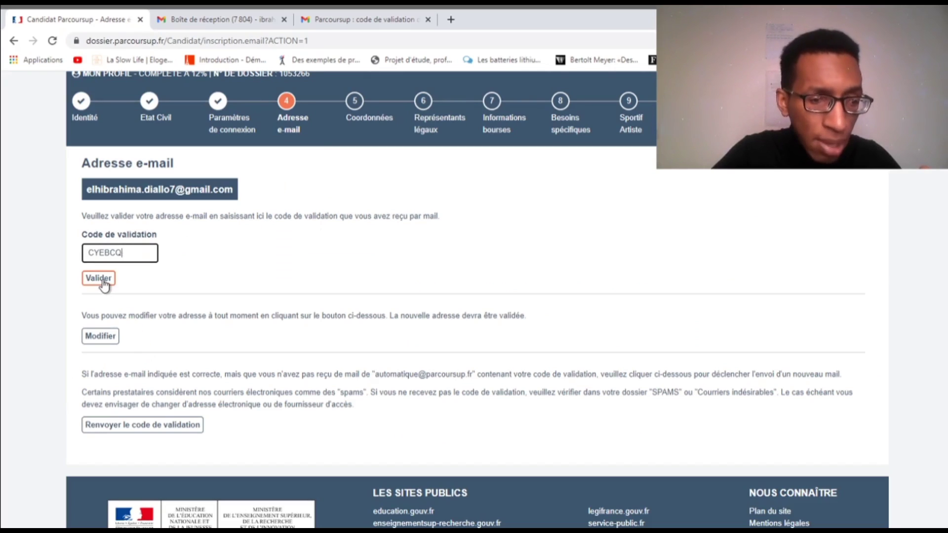
# Submit the validation code and continue to the Coordonnées step
pyautogui.click(104, 281)
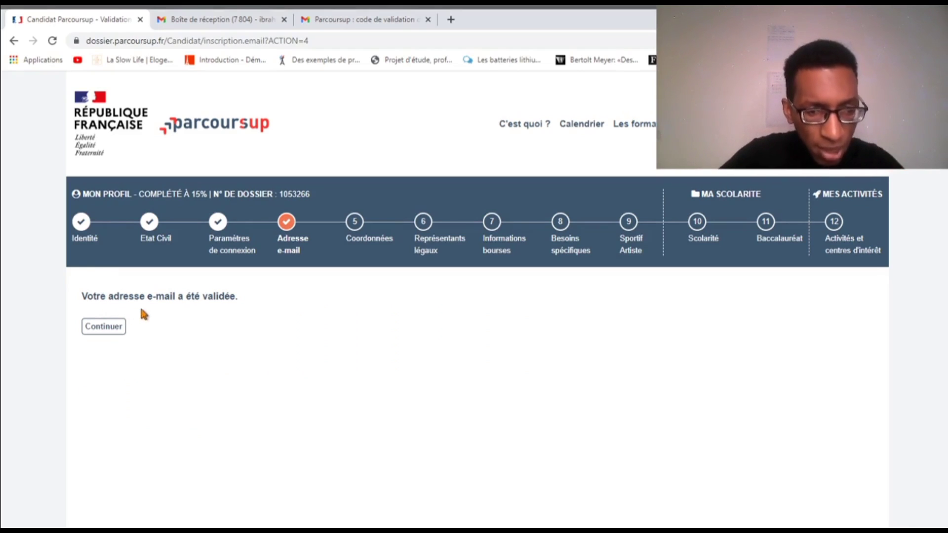
pyautogui.click(103, 328)
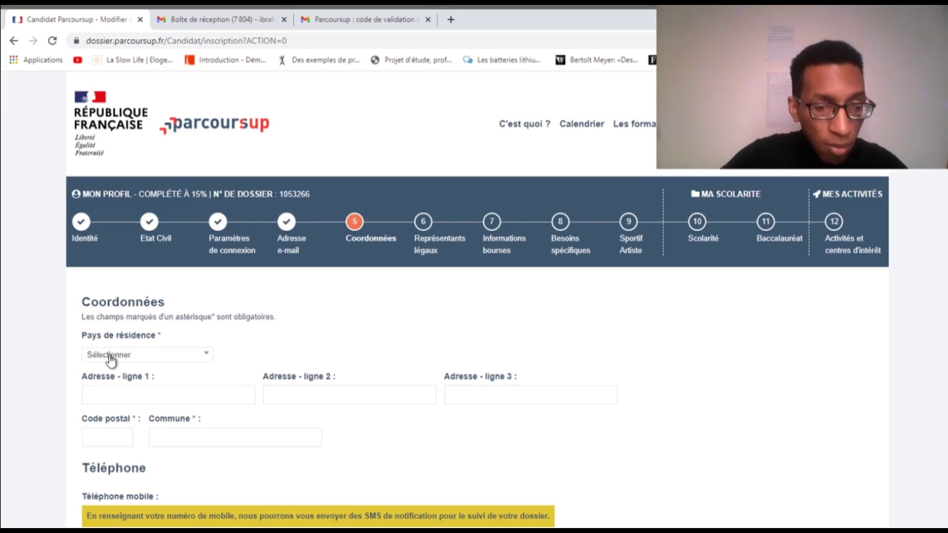
pyautogui.scroll(-2, 119, 363)
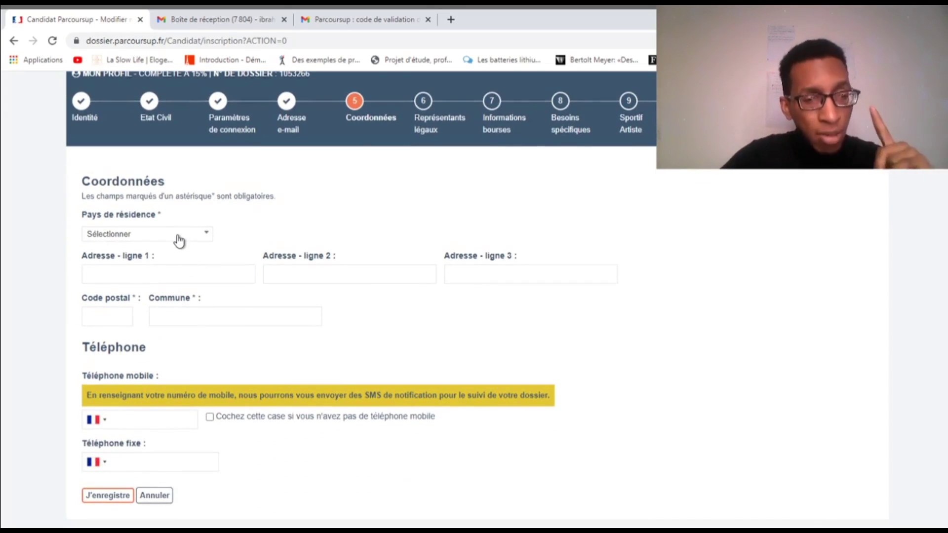
# Set the country of residence to Sénégal
pyautogui.click(176, 242)
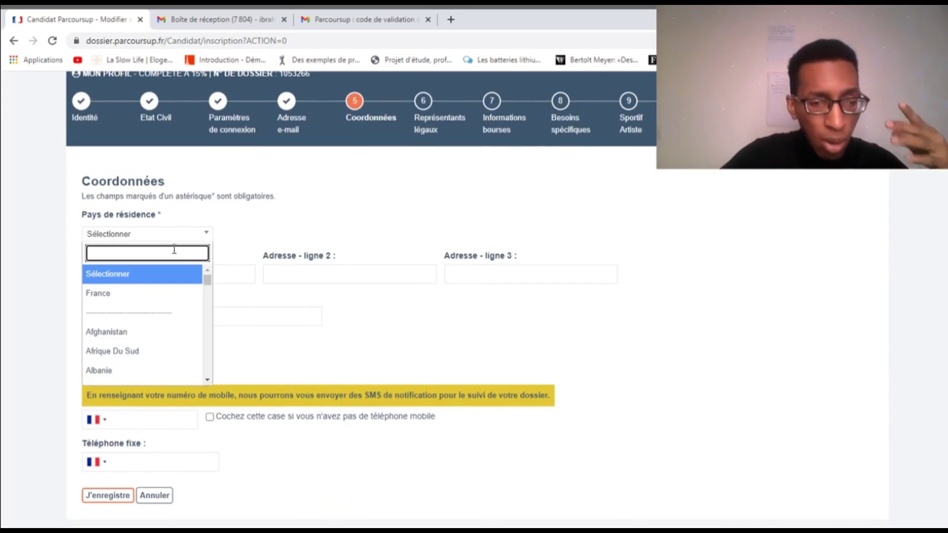
pyautogui.write('se')
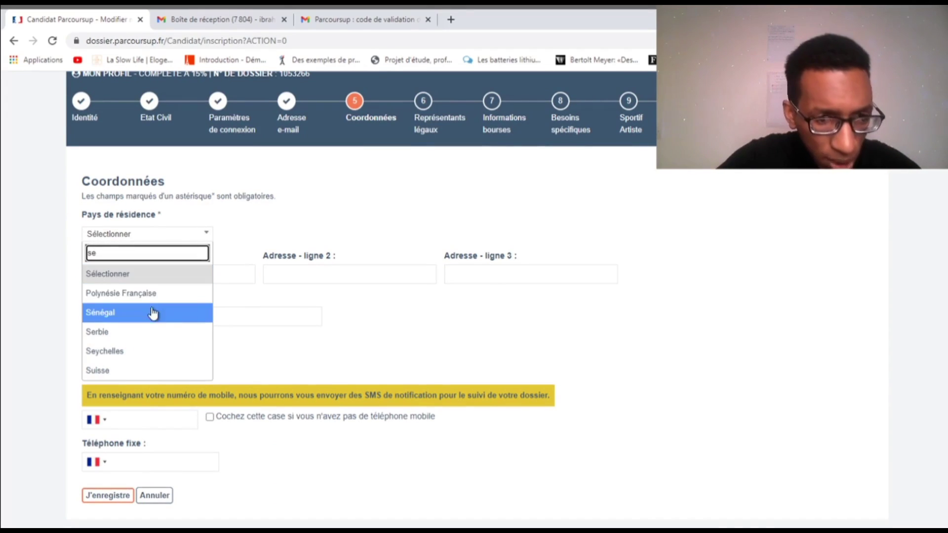
pyautogui.click(153, 312)
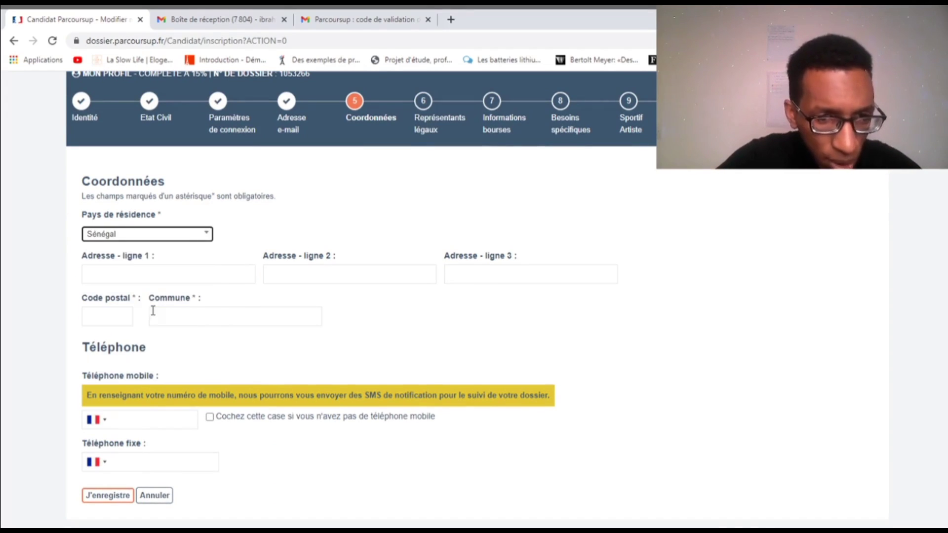
# Enter the candidate's Dakar street address in Adresse - ligne 1, fixing a typo
pyautogui.click(164, 275)
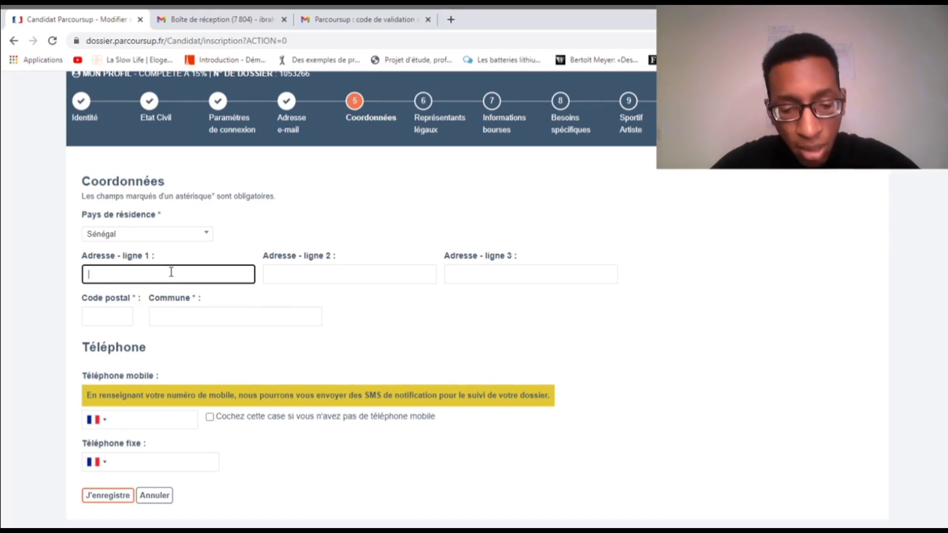
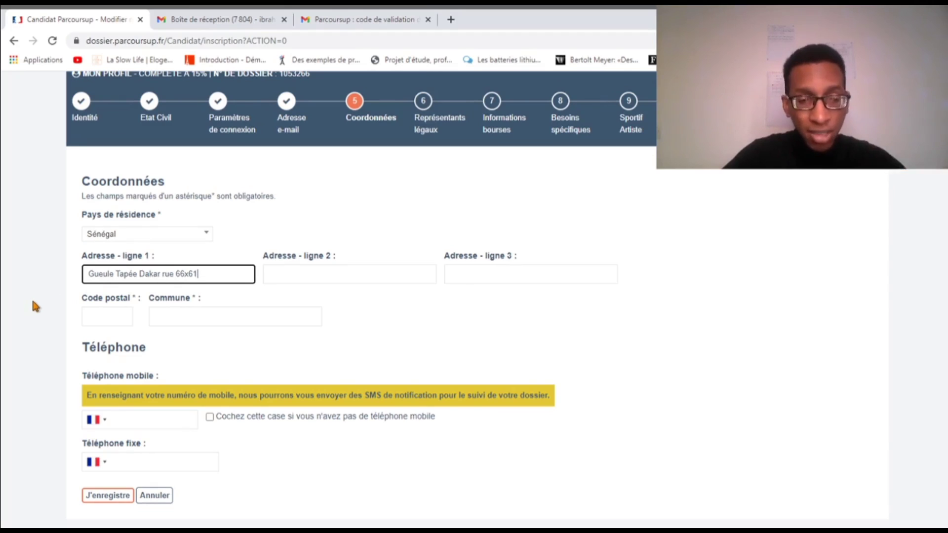
pyautogui.click(32, 301)
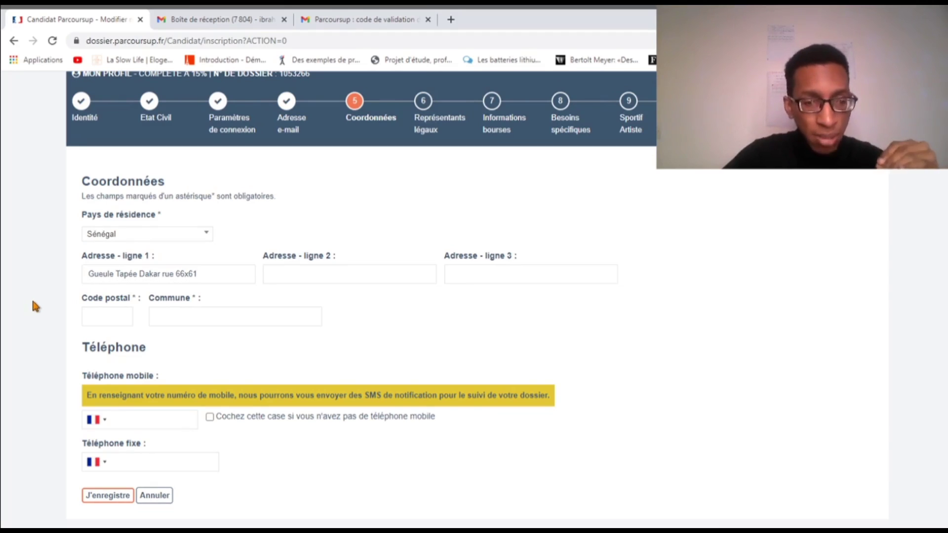
# Enter the candidate's Dakar postal code, correcting it after the foreign-postcode warning
pyautogui.click(103, 323)
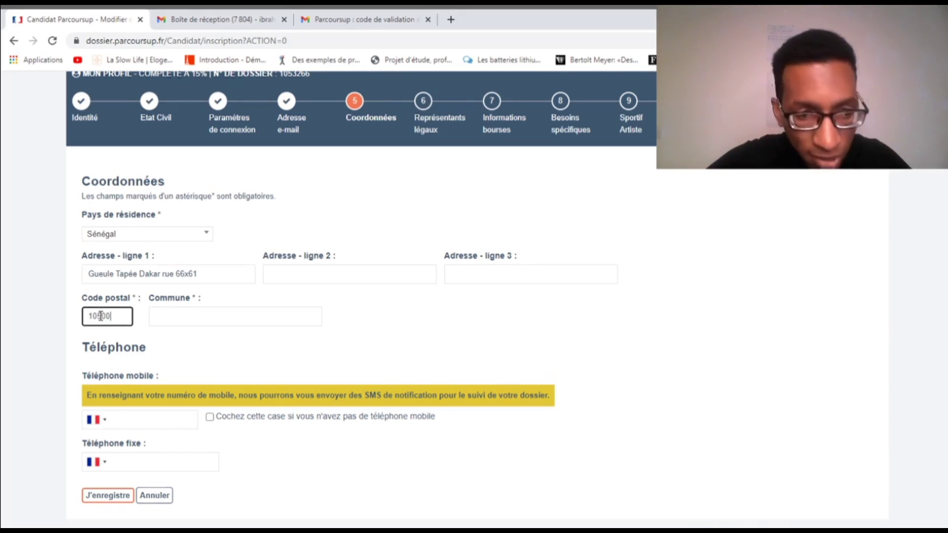
pyautogui.click(51, 335)
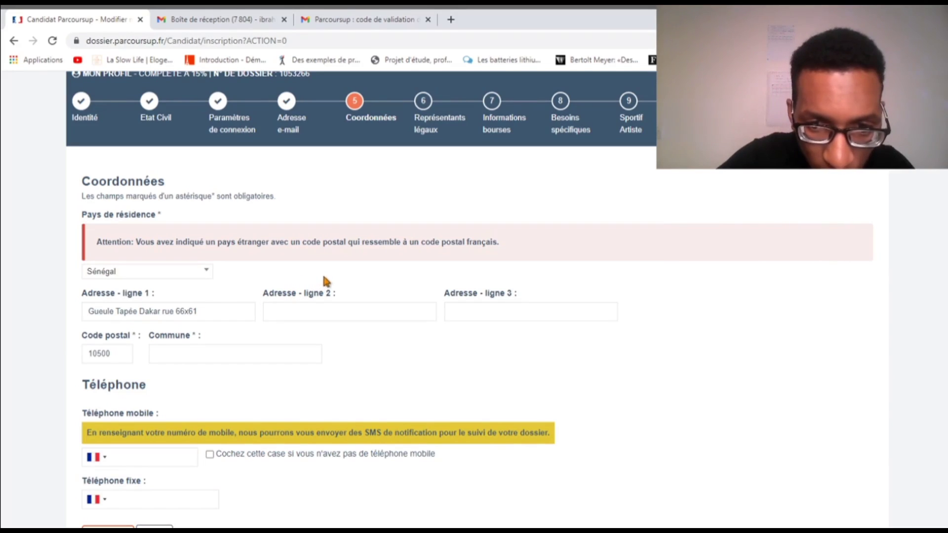
pyautogui.click(114, 352)
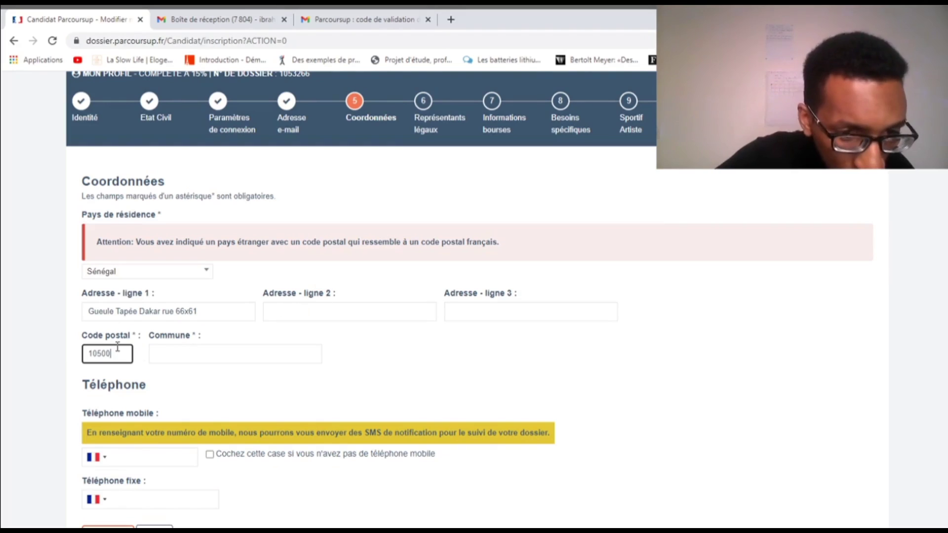
pyautogui.write('7')
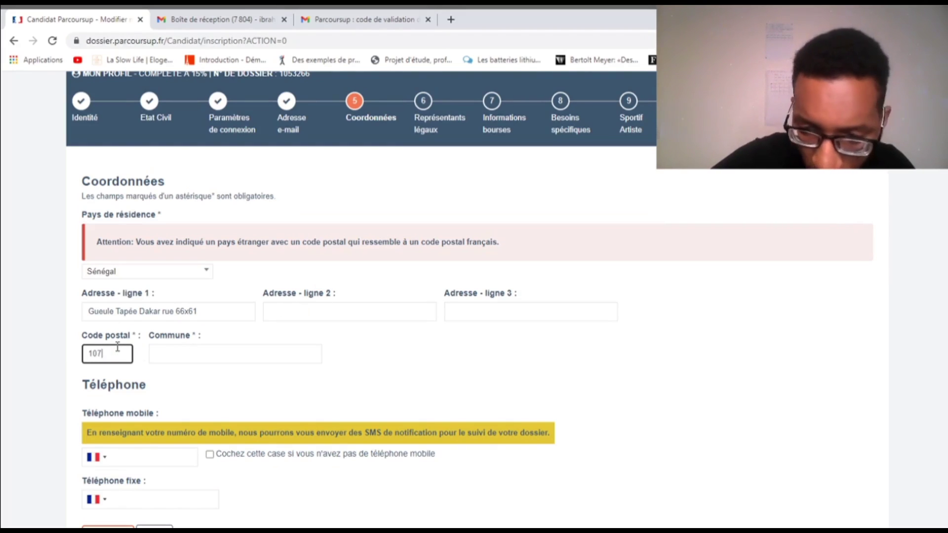
pyautogui.write('00')
pyautogui.click(39, 382)
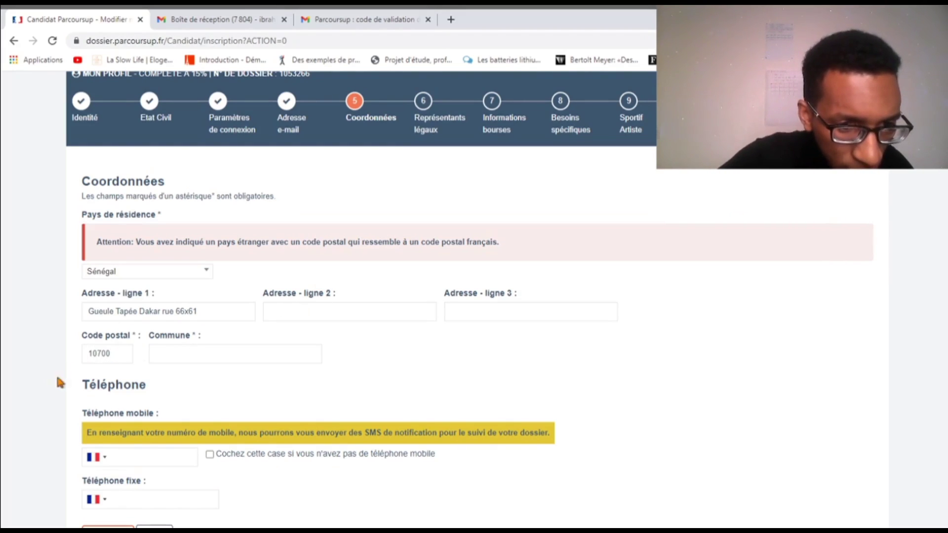
pyautogui.scroll(-1, 178, 395)
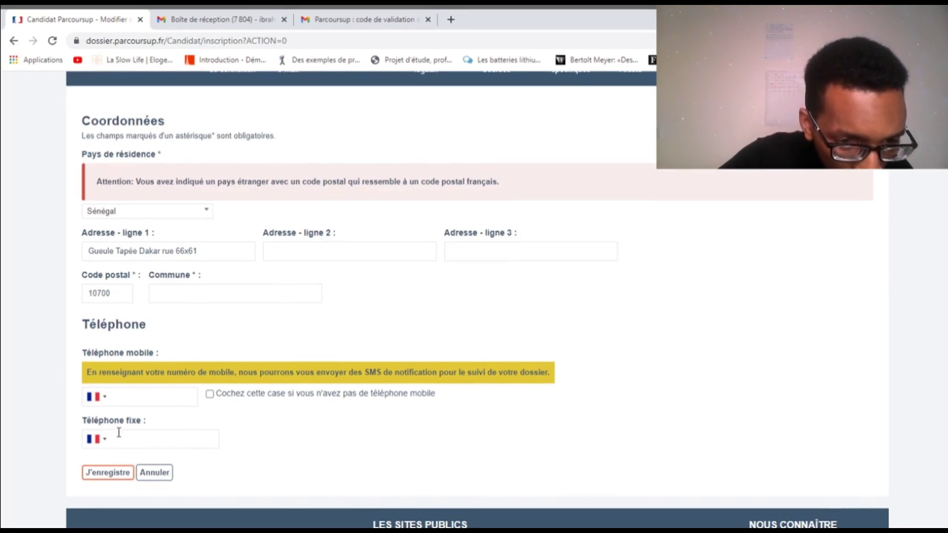
pyautogui.click(103, 443)
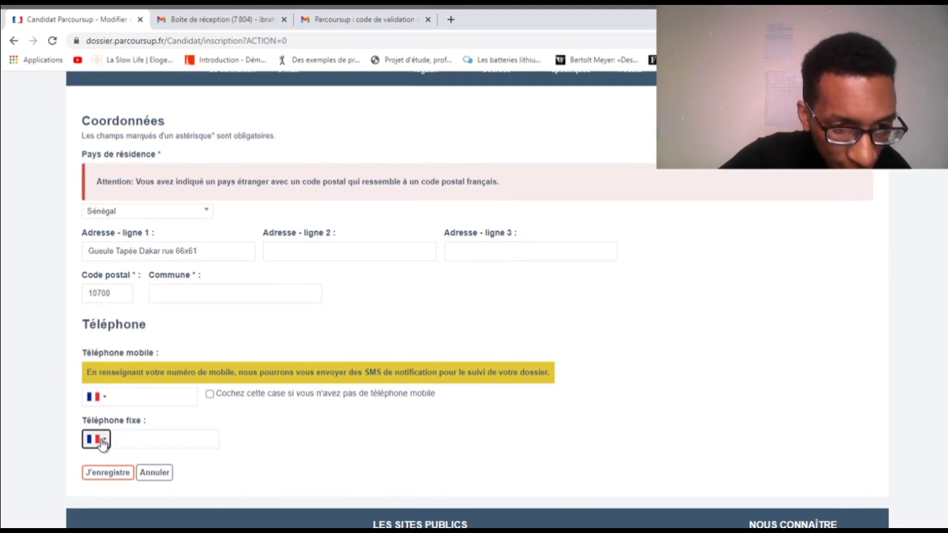
# Set the landline country code to Senegal (+221)
pyautogui.click(102, 443)
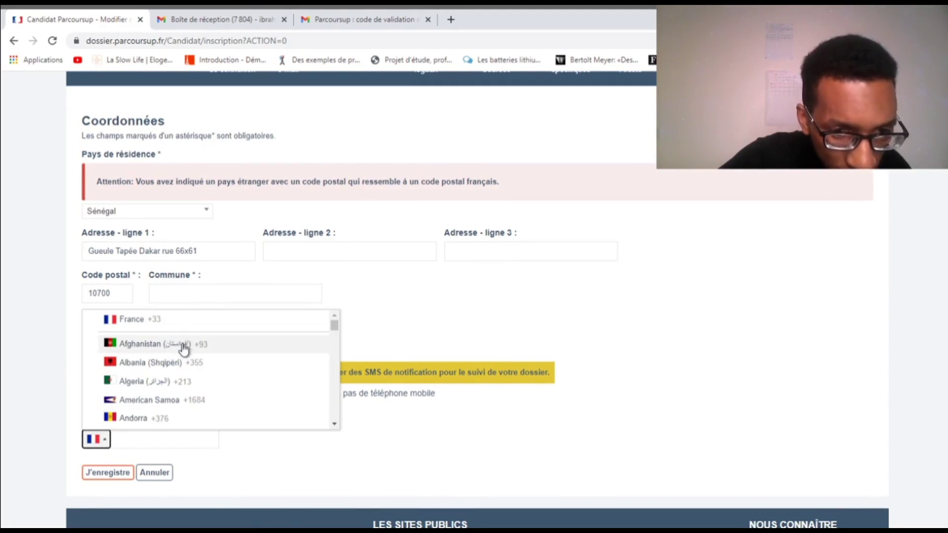
pyautogui.scroll(-3, 181, 360)
pyautogui.scroll(-20, 182, 360)
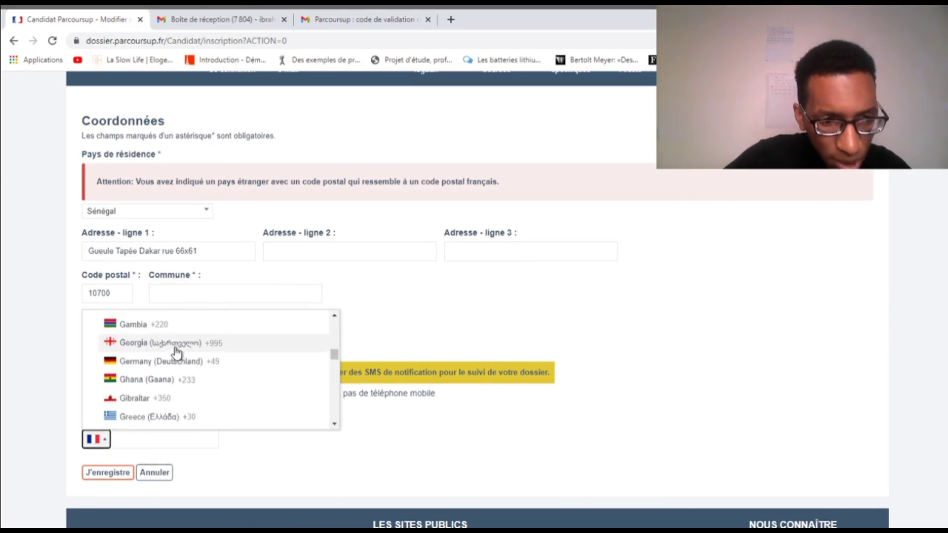
pyautogui.scroll(-5, 181, 360)
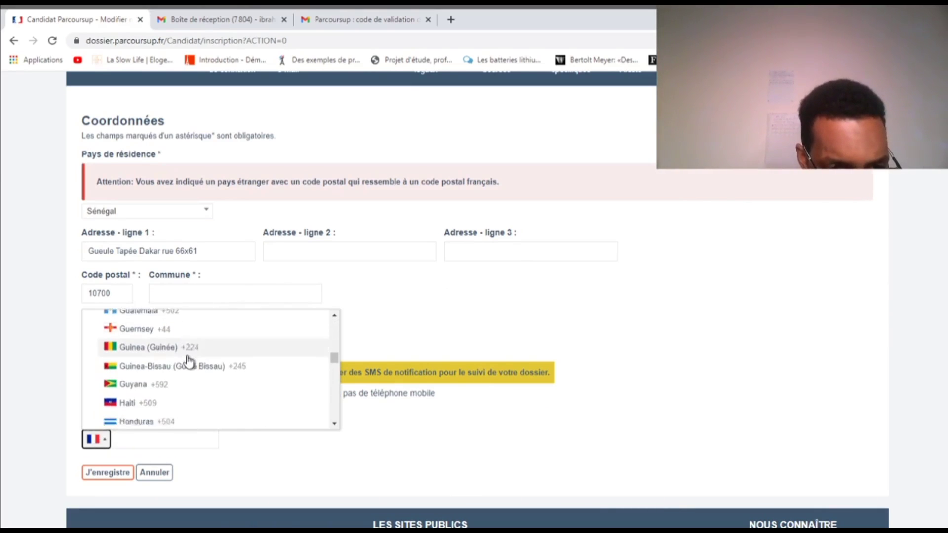
pyautogui.scroll(-15, 189, 364)
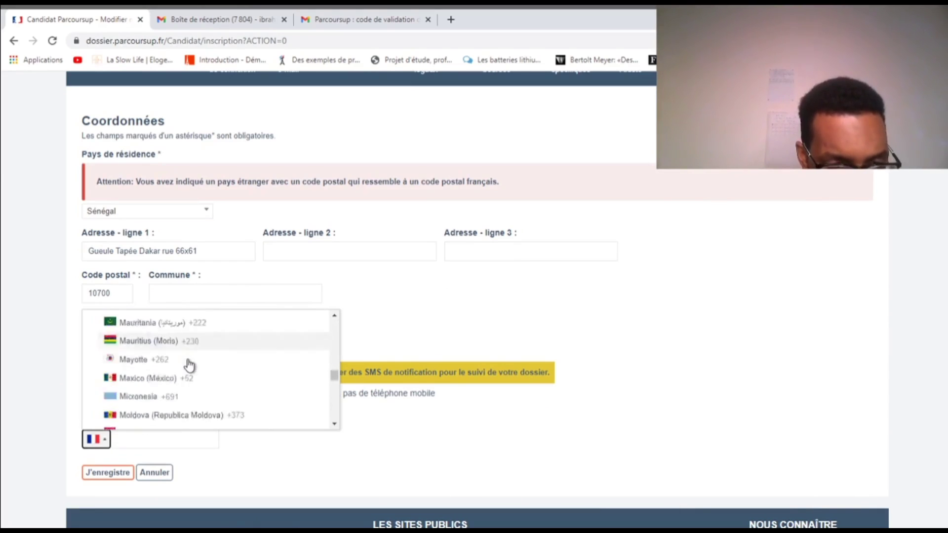
pyautogui.scroll(-12, 189, 364)
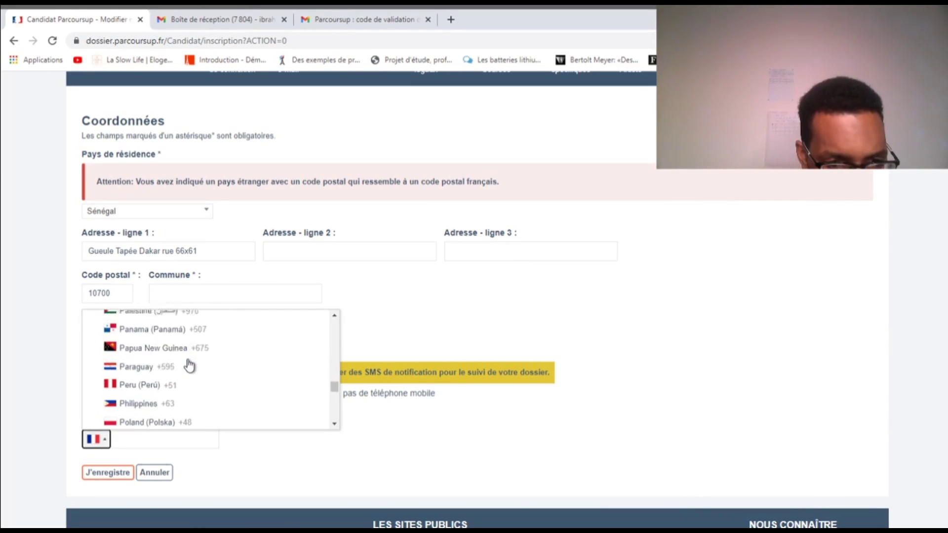
pyautogui.scroll(-6, 189, 365)
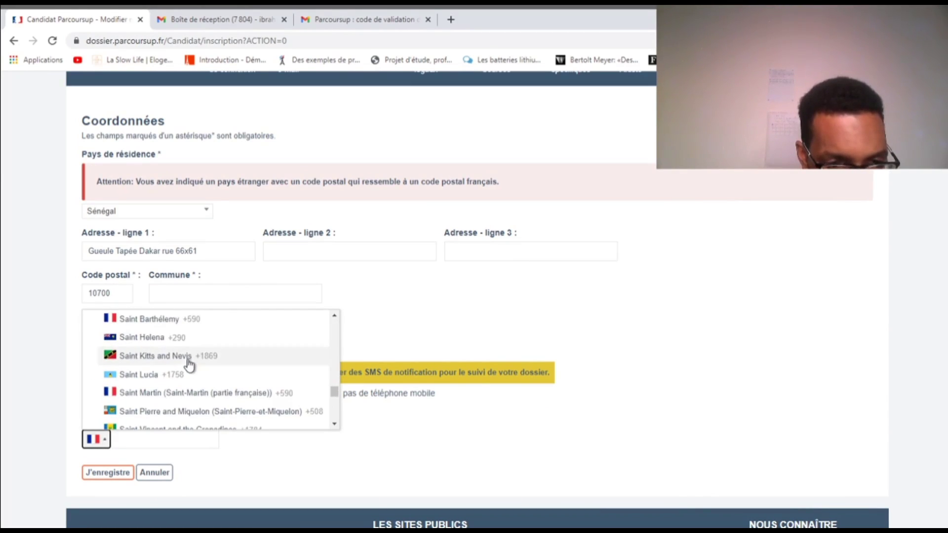
pyautogui.scroll(-4, 190, 364)
pyautogui.scroll(2, 189, 358)
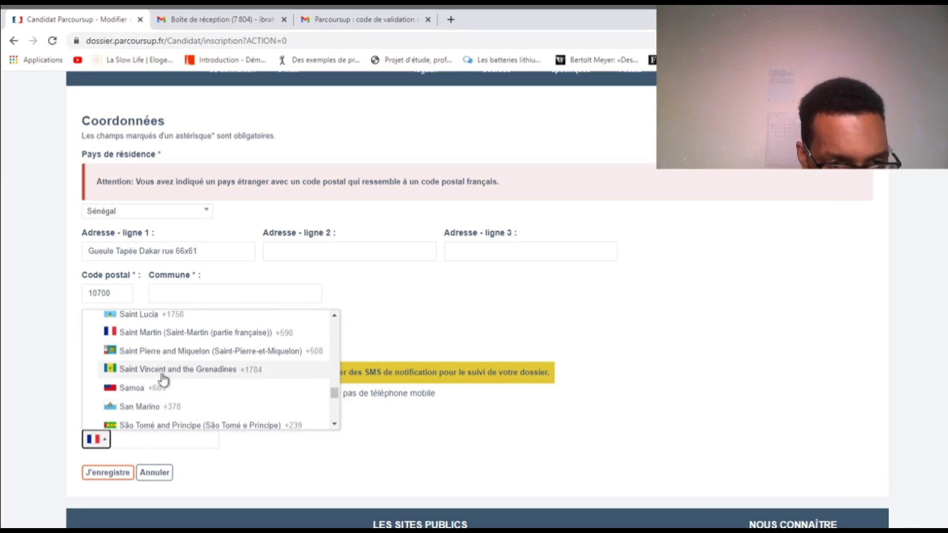
pyautogui.scroll(1, 156, 398)
pyautogui.scroll(1, 157, 399)
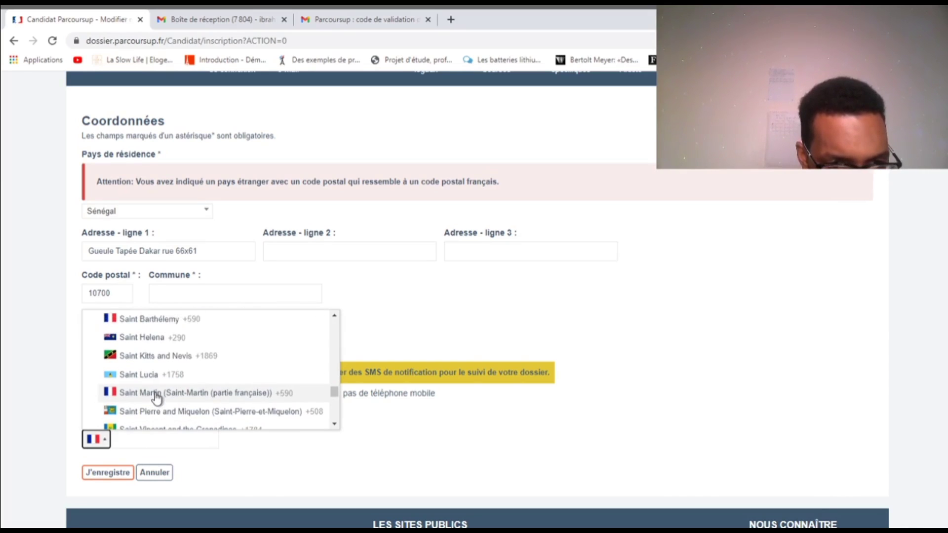
pyautogui.scroll(-3, 156, 398)
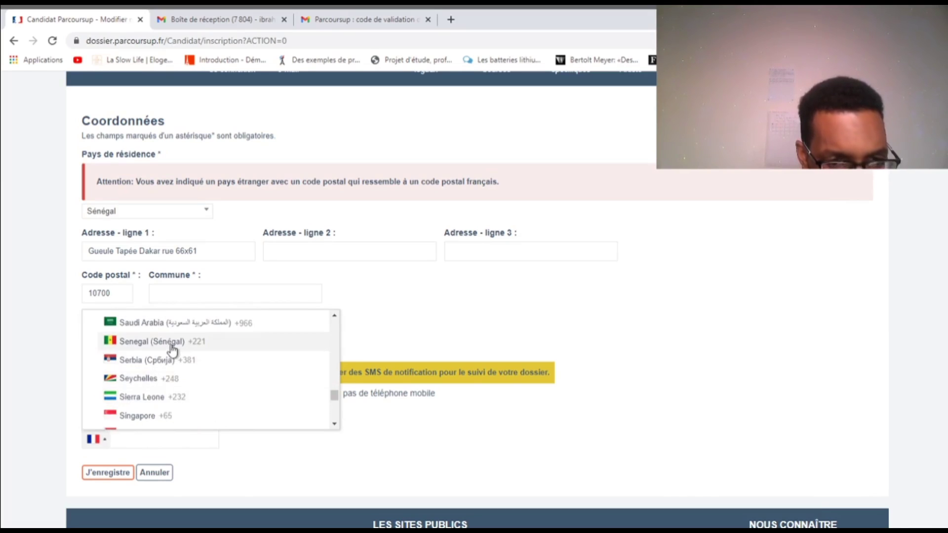
pyautogui.click(173, 342)
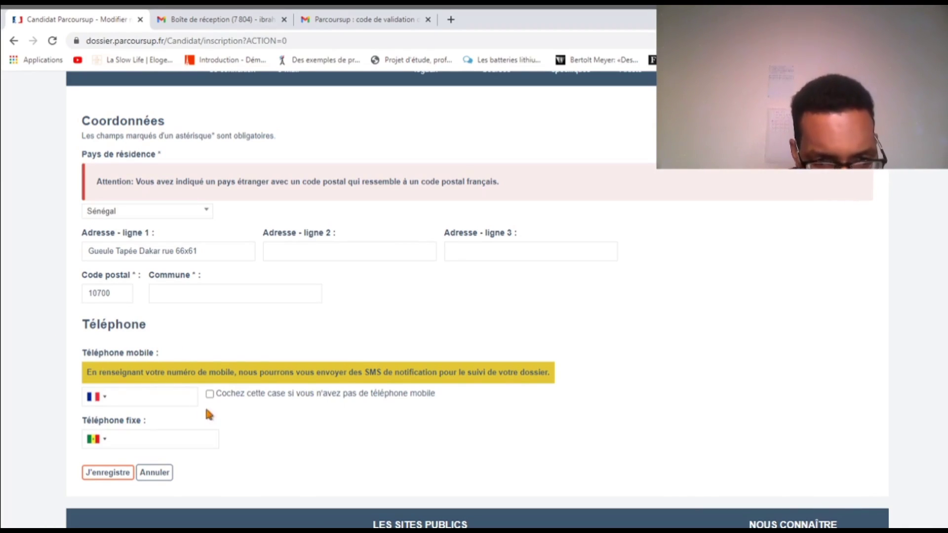
# Set the mobile phone country code to Senegal (+221) as well
pyautogui.click(95, 397)
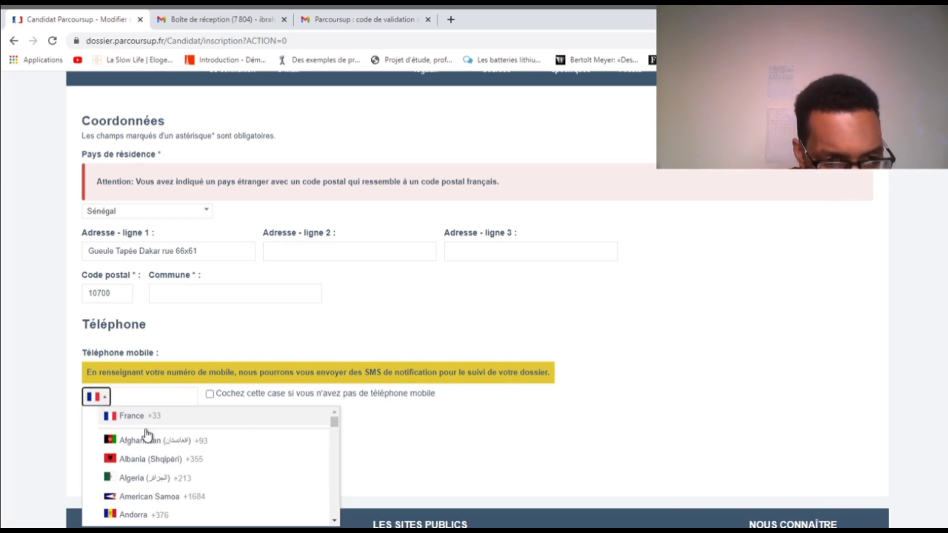
pyautogui.scroll(-5, 144, 435)
pyautogui.scroll(-20, 144, 435)
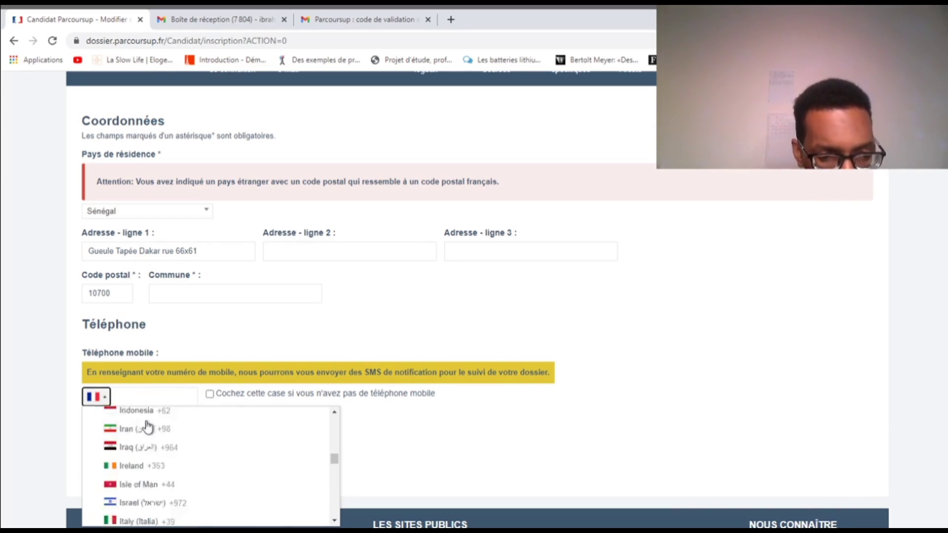
pyautogui.scroll(-20, 147, 424)
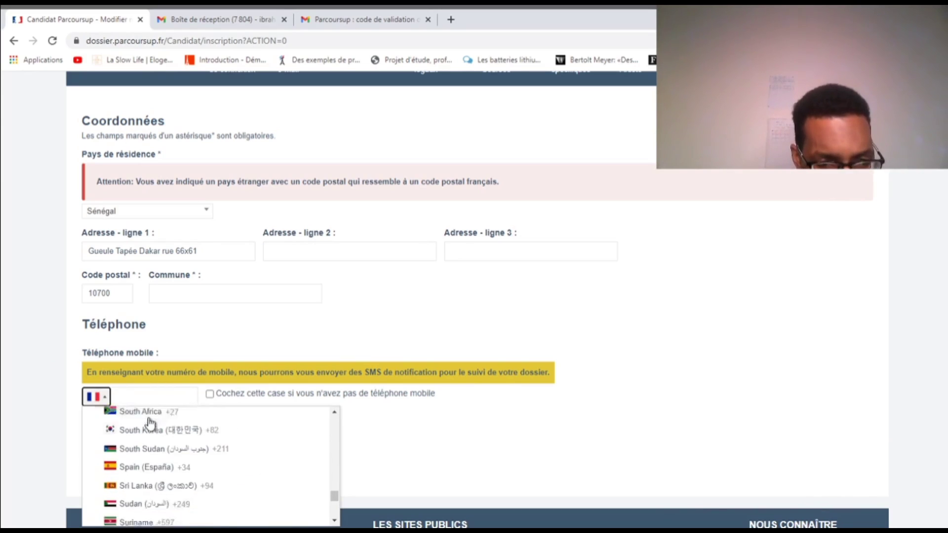
pyautogui.scroll(3, 195, 477)
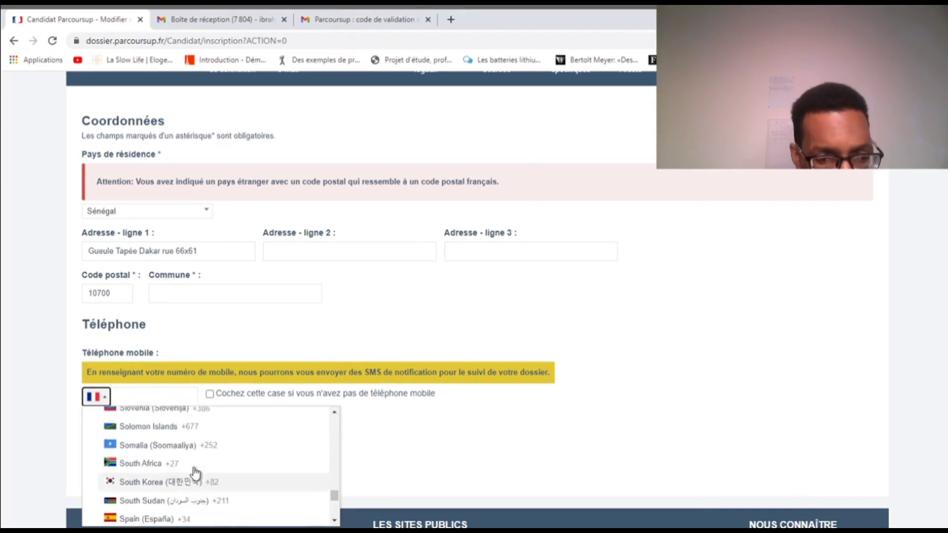
pyautogui.scroll(2, 192, 469)
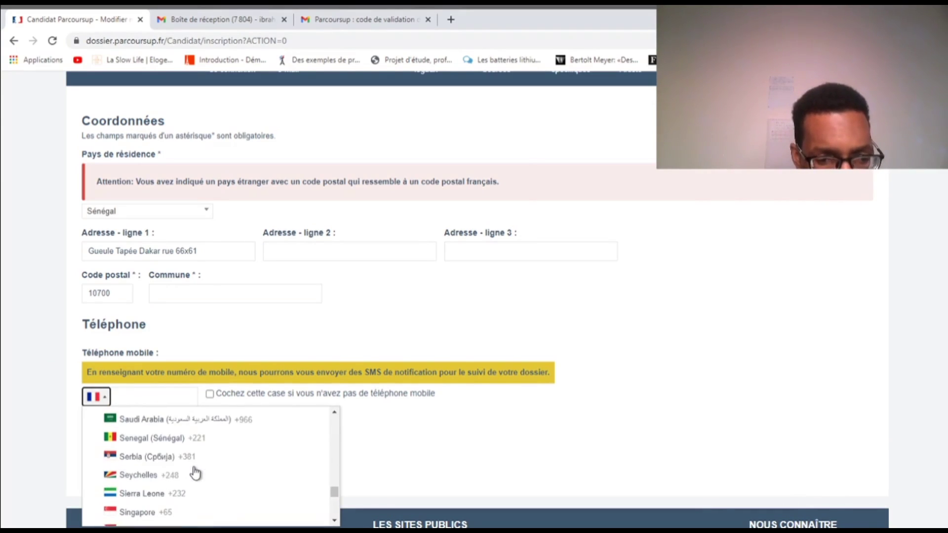
pyautogui.click(184, 438)
pyautogui.click(21, 327)
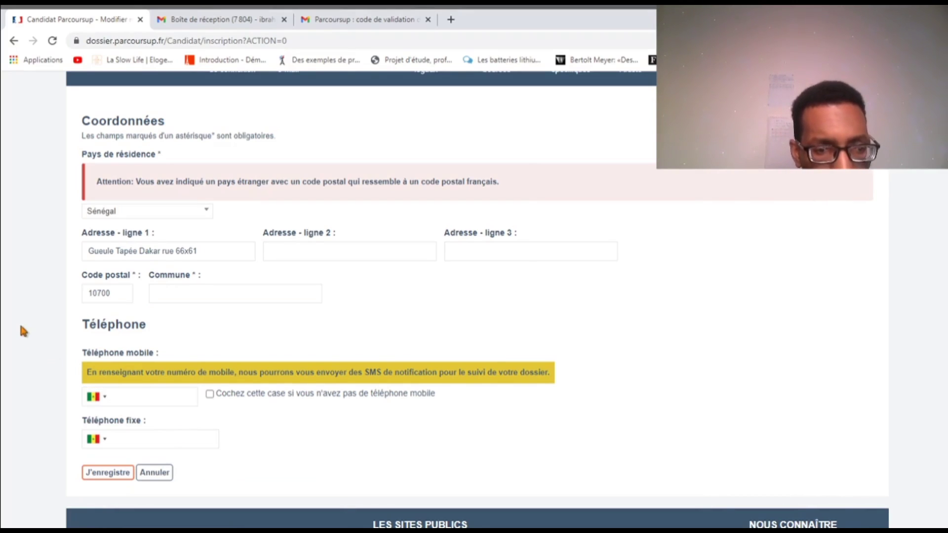
pyautogui.click(173, 294)
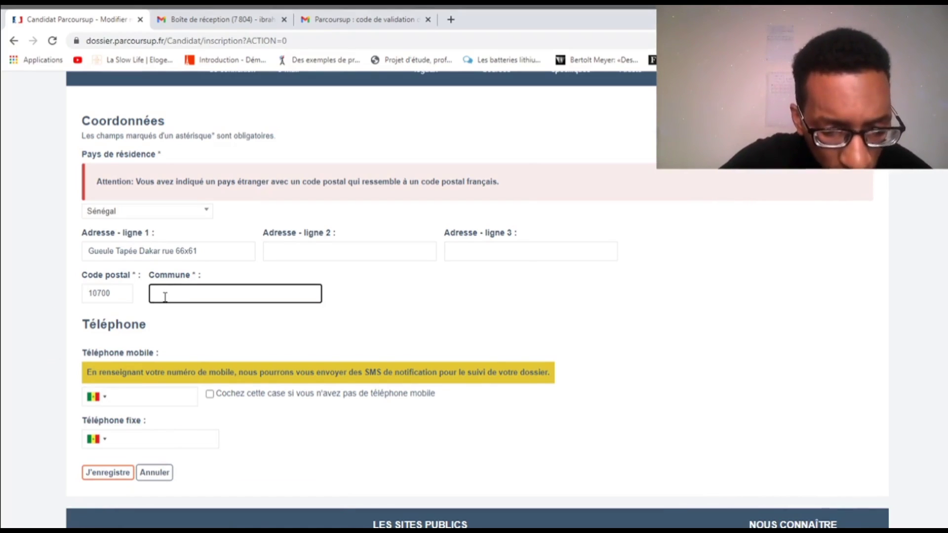
# Enter Dakar as the commune and save the contact details
pyautogui.write('Dakar')
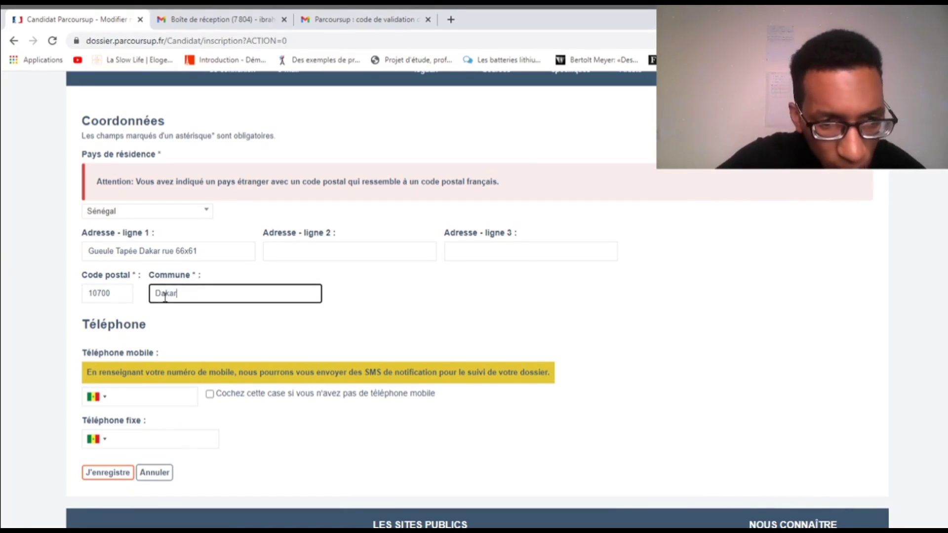
pyautogui.click(4, 260)
pyautogui.click(102, 473)
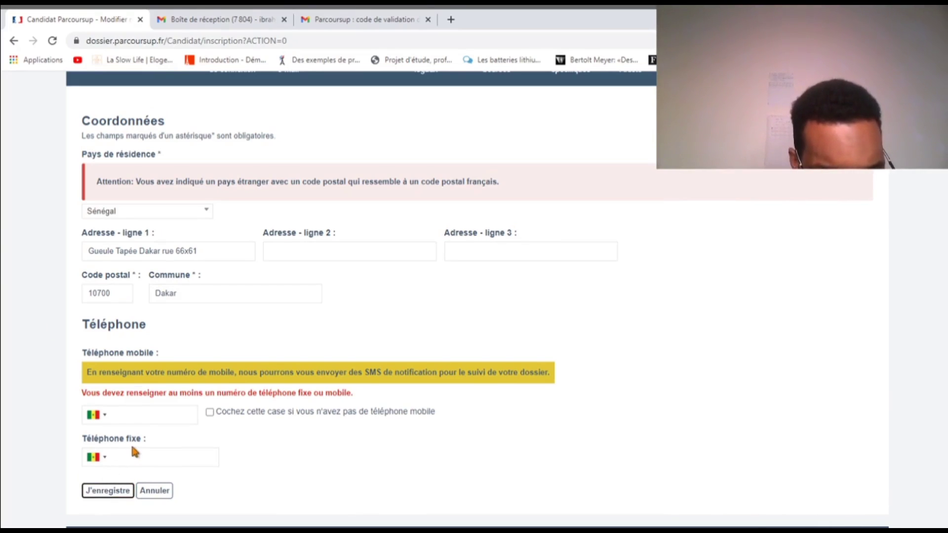
# Add the candidate's landline number in Téléphone fixe and save again
pyautogui.click(141, 460)
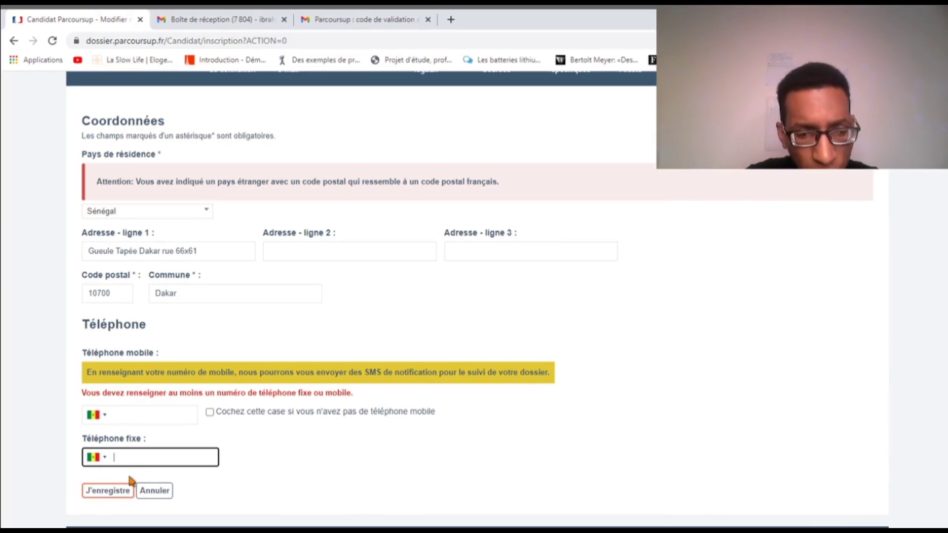
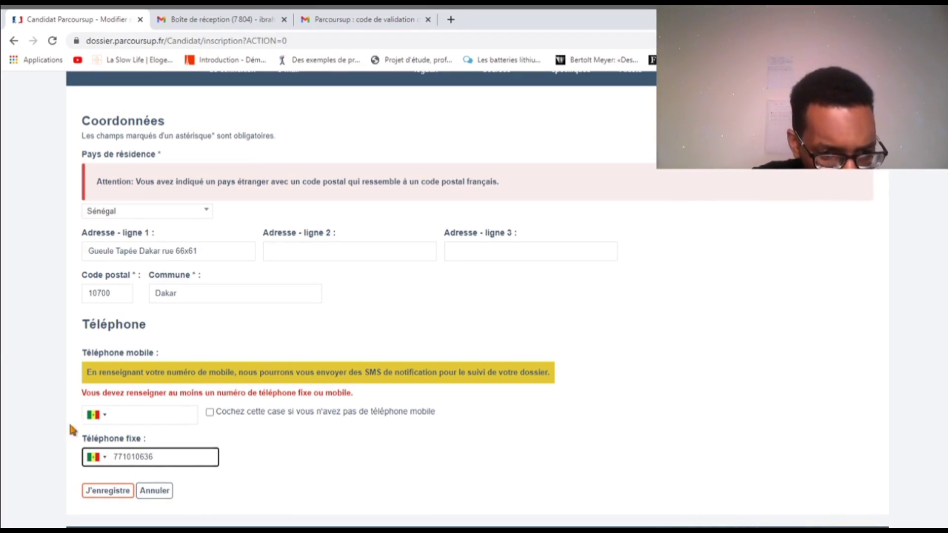
pyautogui.click(39, 411)
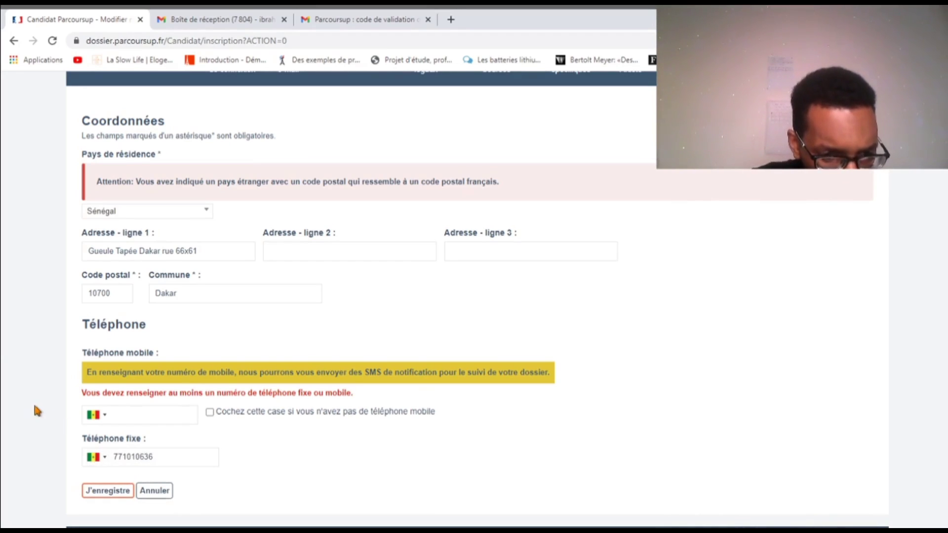
pyautogui.click(110, 494)
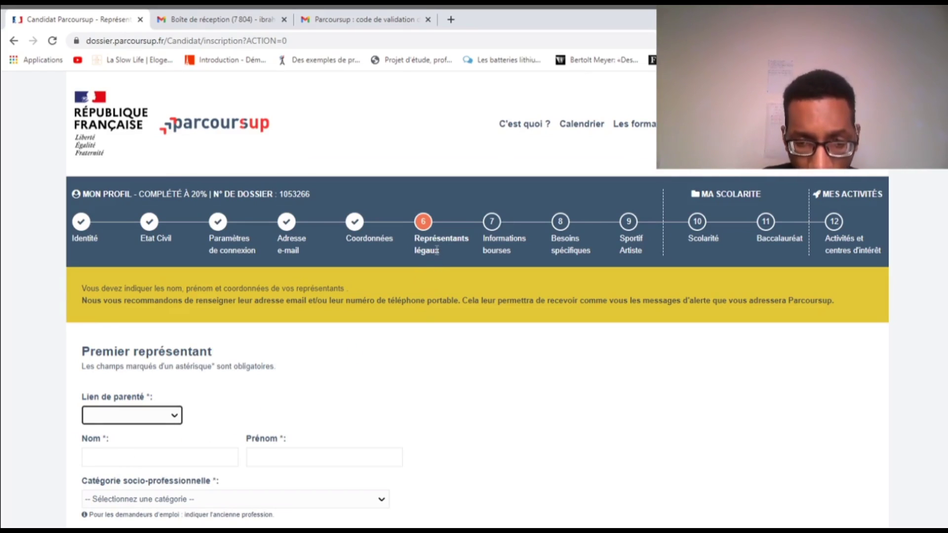
# Set the relationship to Autre lien and enter the representative's last and first names
pyautogui.scroll(-5, 432, 269)
pyautogui.scroll(4, 243, 289)
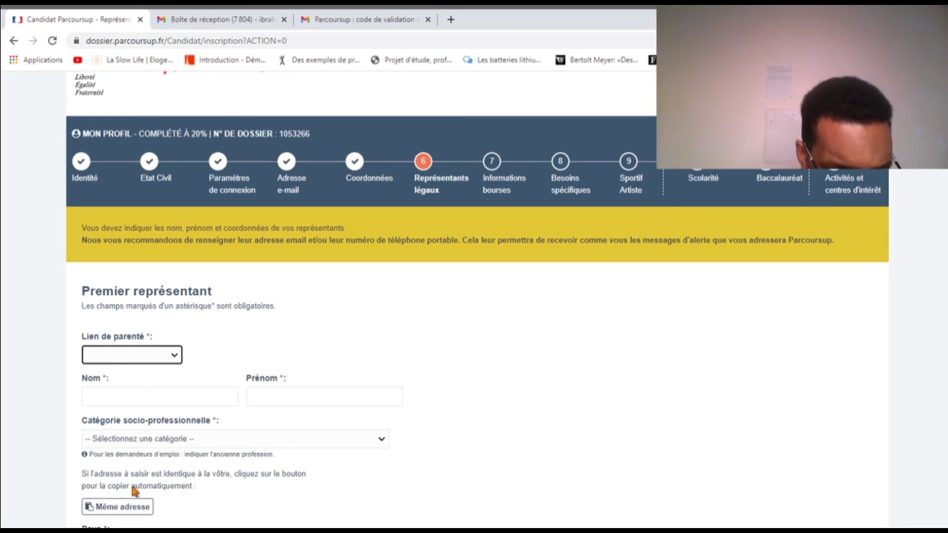
pyautogui.press('a')
pyautogui.click(130, 398)
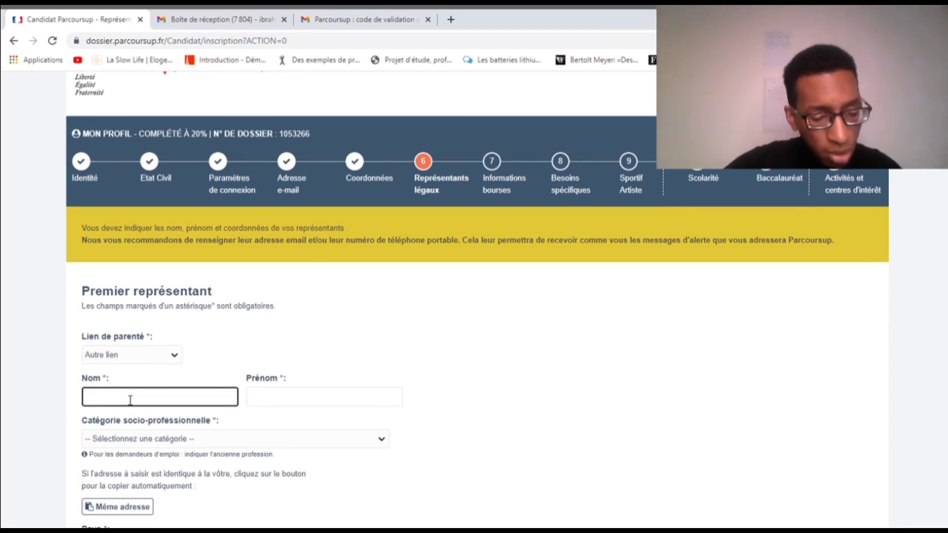
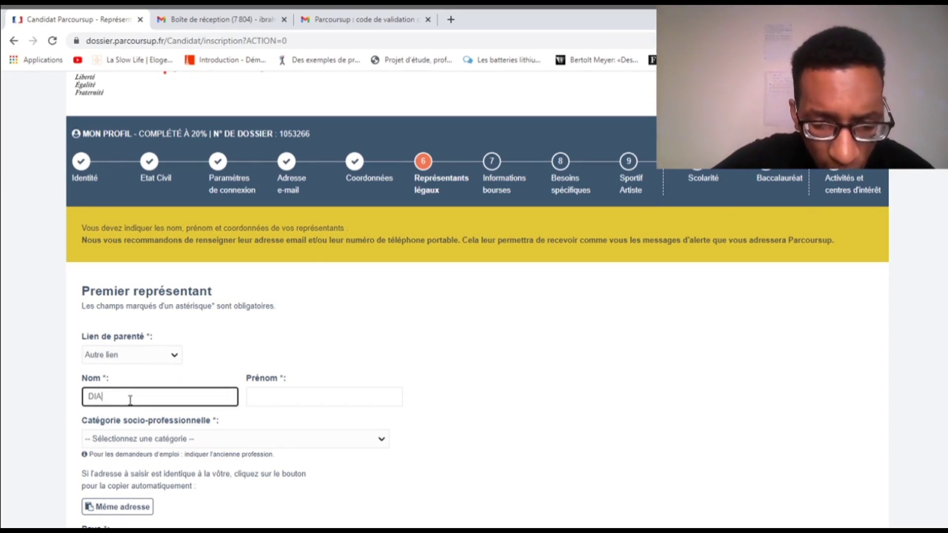
pyautogui.click(67, 387)
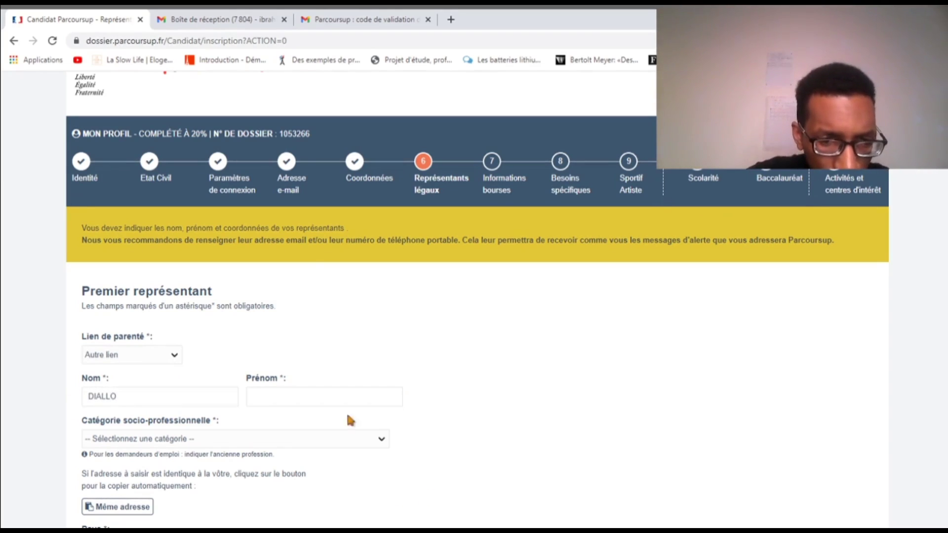
pyautogui.click(309, 396)
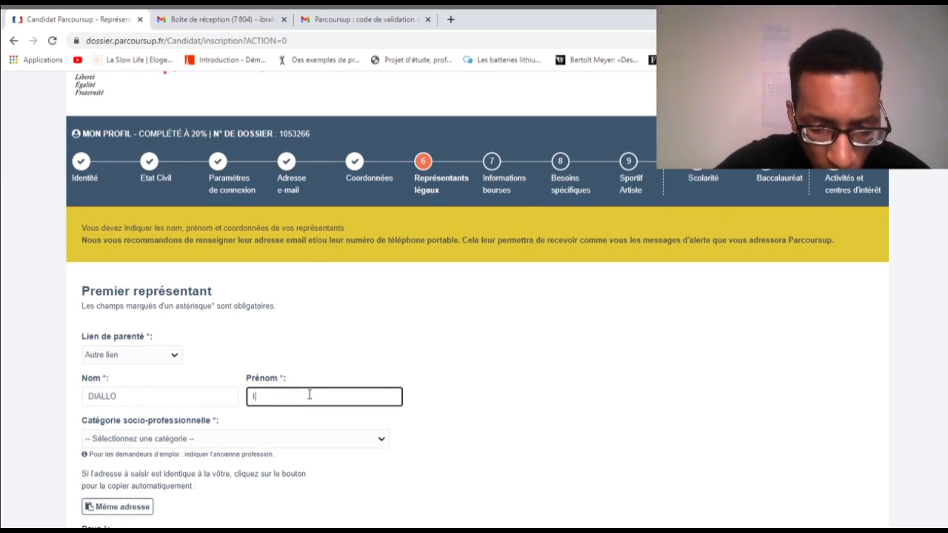
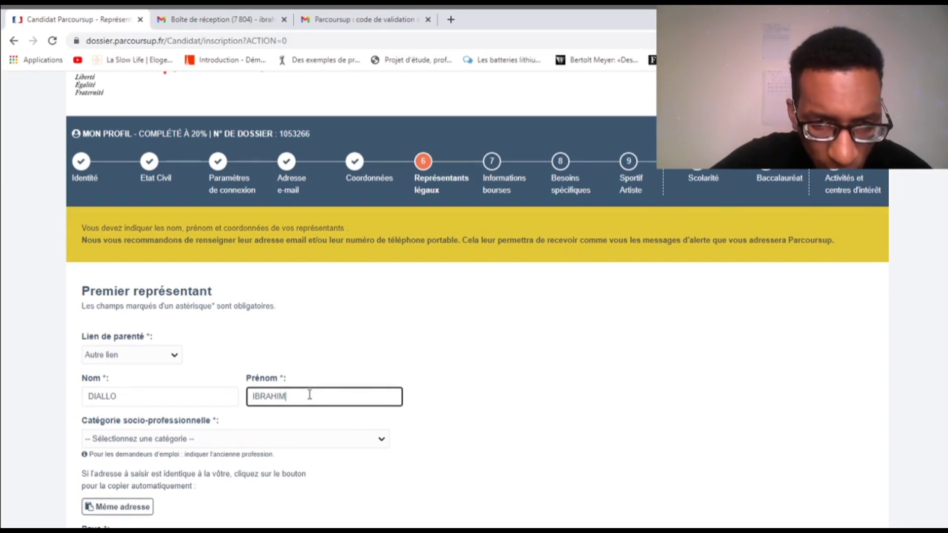
pyautogui.click(226, 408)
# Choose Anciens agriculteurs exploitants as the socio-professional category
pyautogui.scroll(-1, 229, 411)
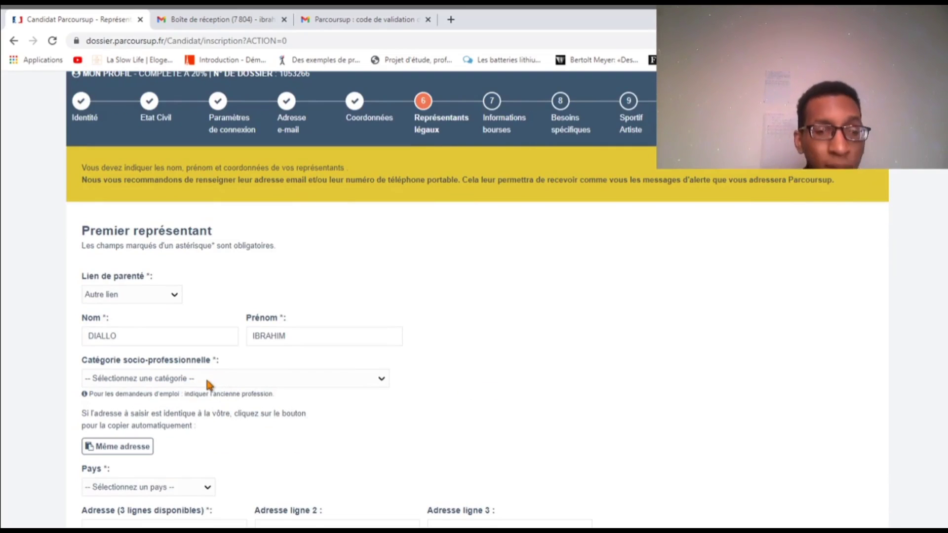
pyautogui.click(180, 385)
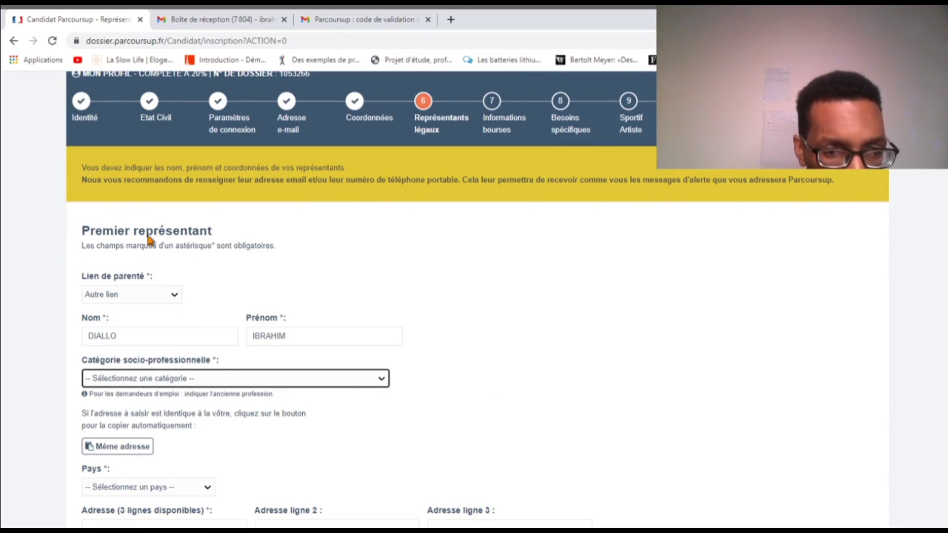
pyautogui.press('Down')
# Give the representative the applicant's own address (Même adresse) and save the legal representatives
pyautogui.scroll(-2, 254, 377)
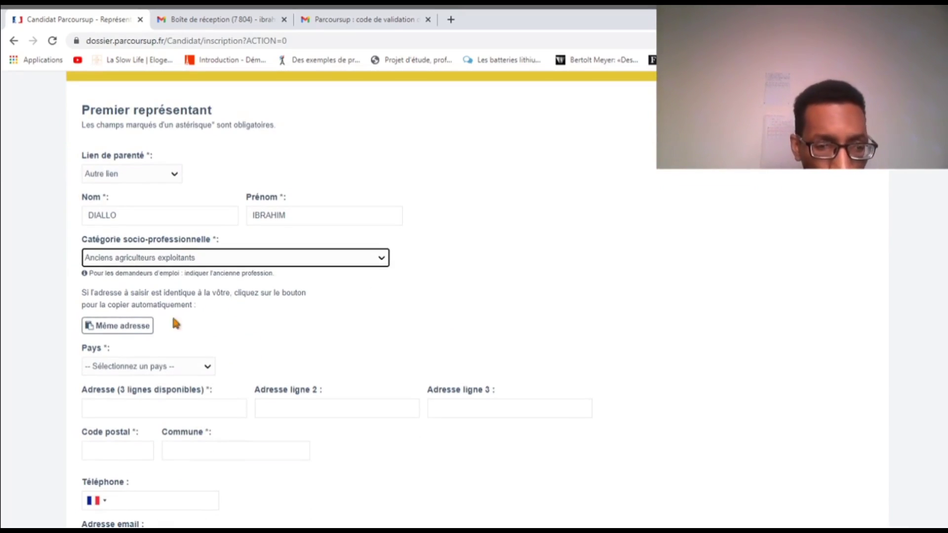
pyautogui.click(136, 330)
pyautogui.scroll(-1, 163, 338)
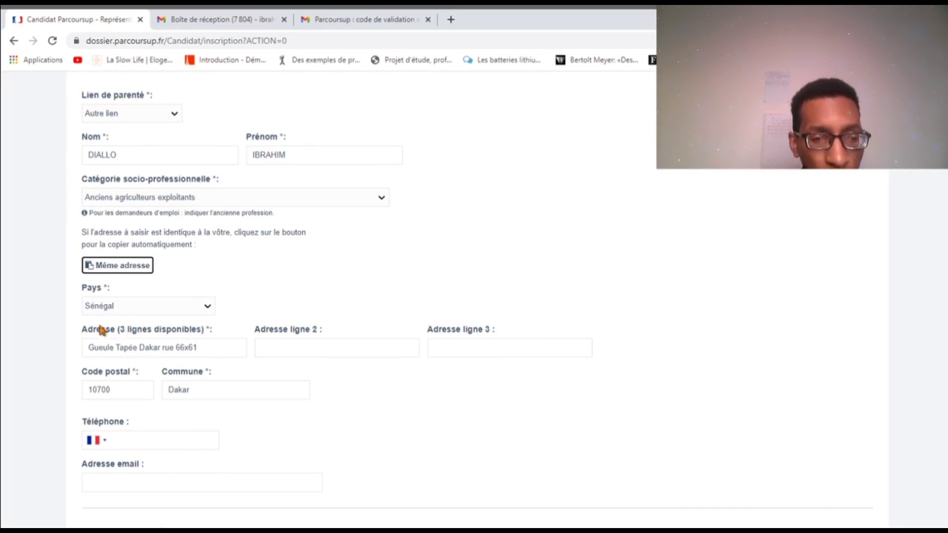
pyautogui.scroll(-3, 230, 430)
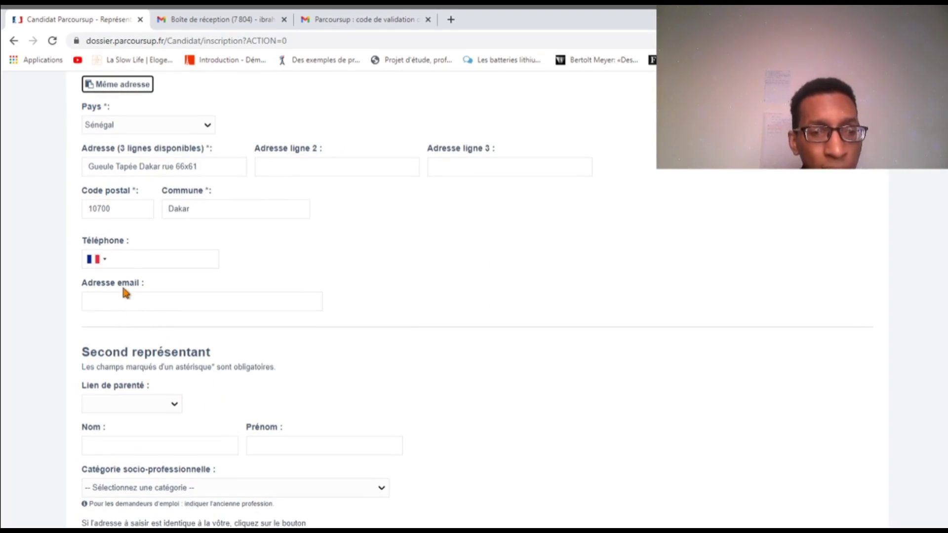
pyautogui.scroll(-3, 276, 338)
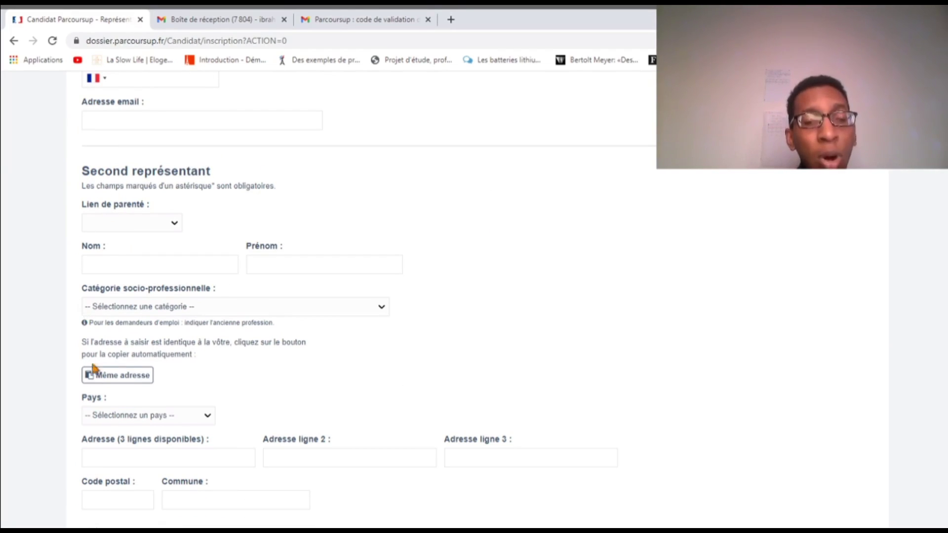
pyautogui.scroll(-4, 103, 365)
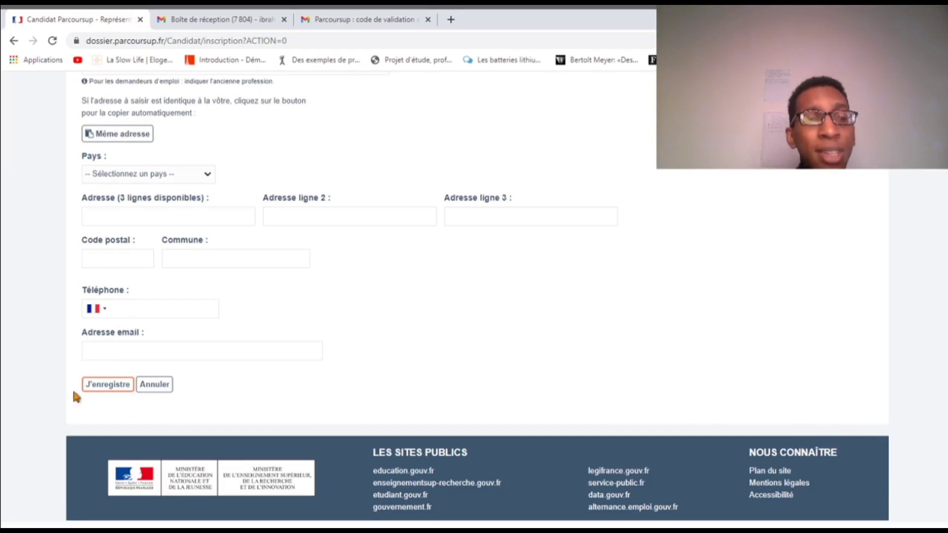
pyautogui.scroll(15, 185, 365)
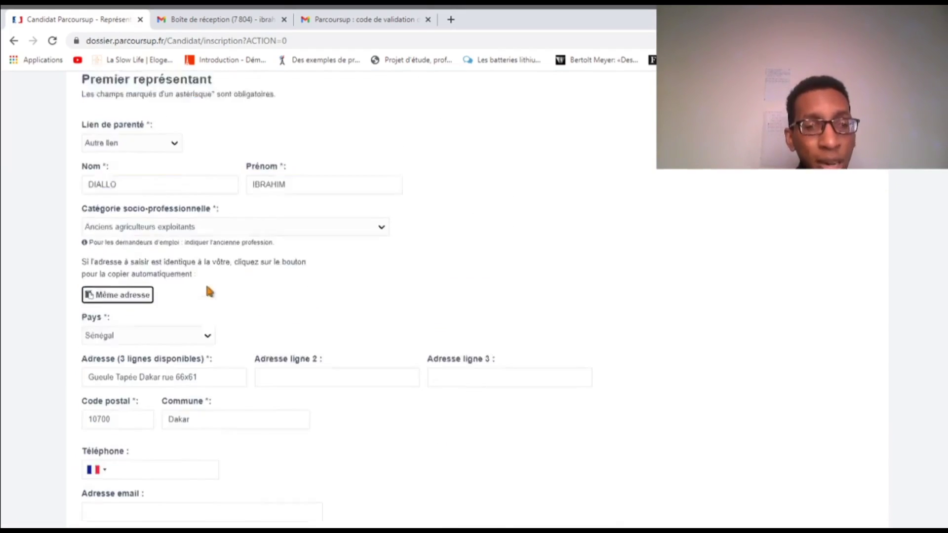
pyautogui.scroll(-2, 198, 300)
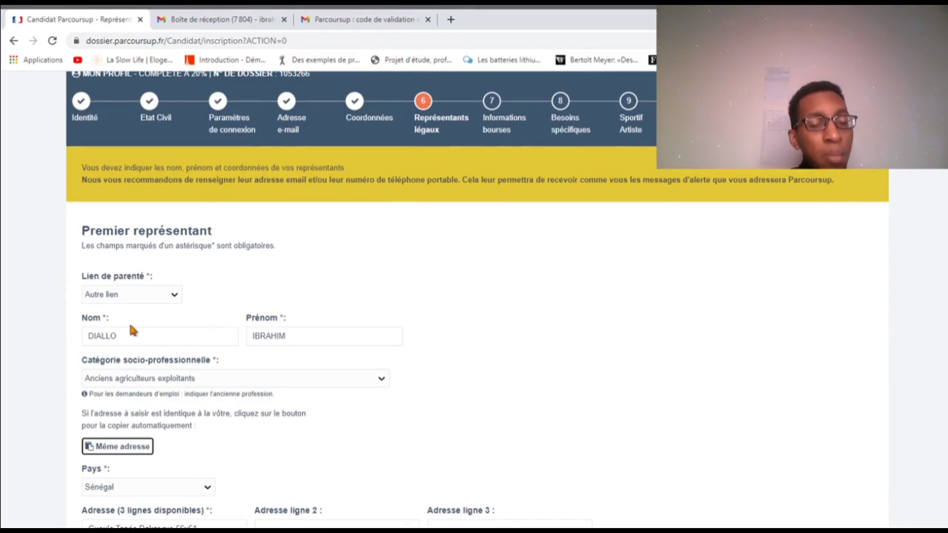
pyautogui.scroll(-13, 161, 333)
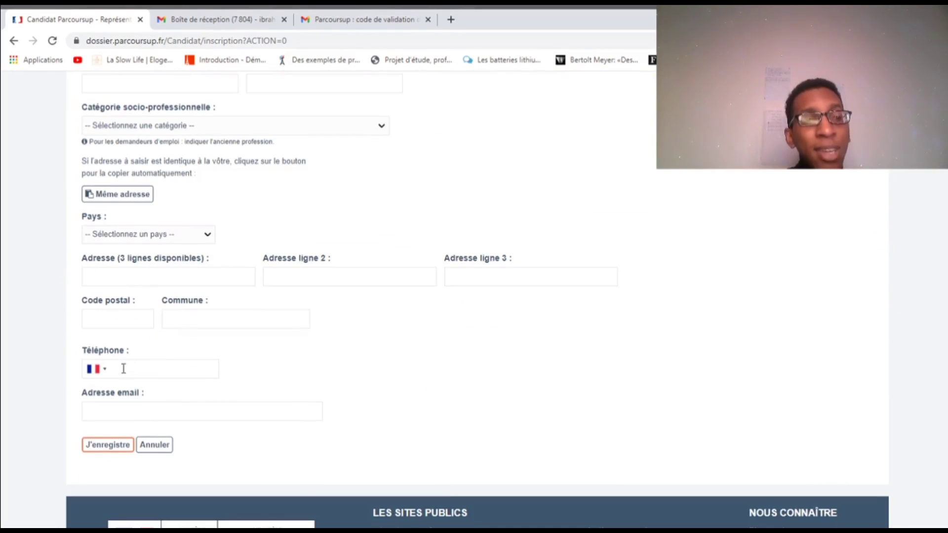
pyautogui.click(112, 445)
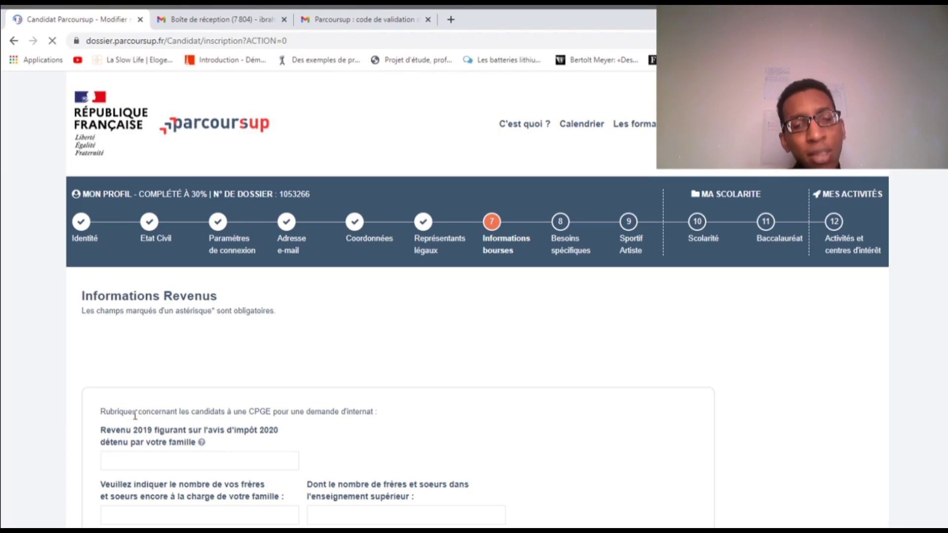